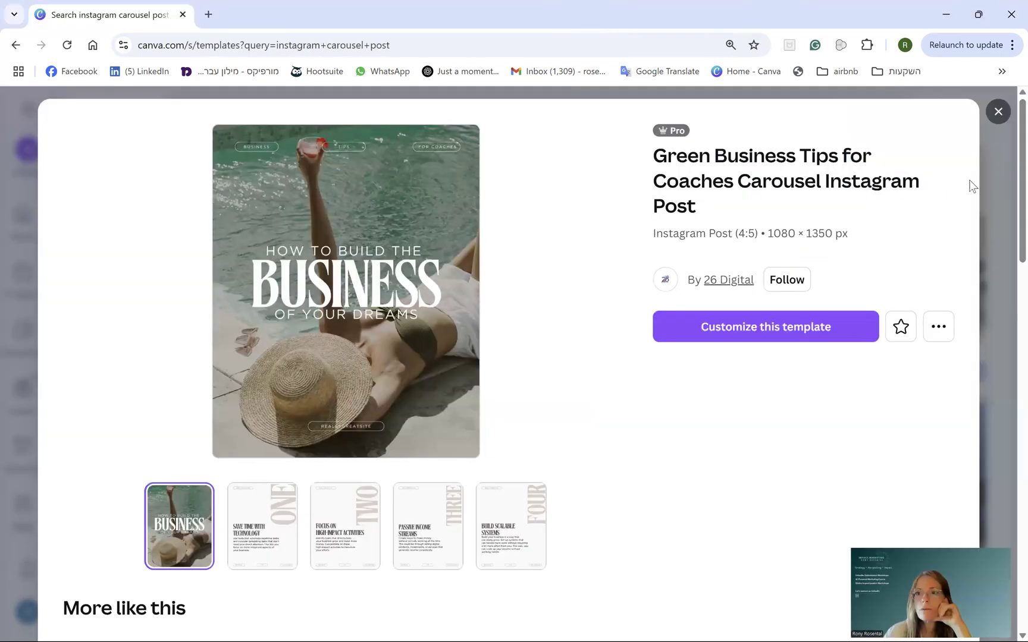
- Search Canva templates for 'instagram carousel post'
key("Escape")
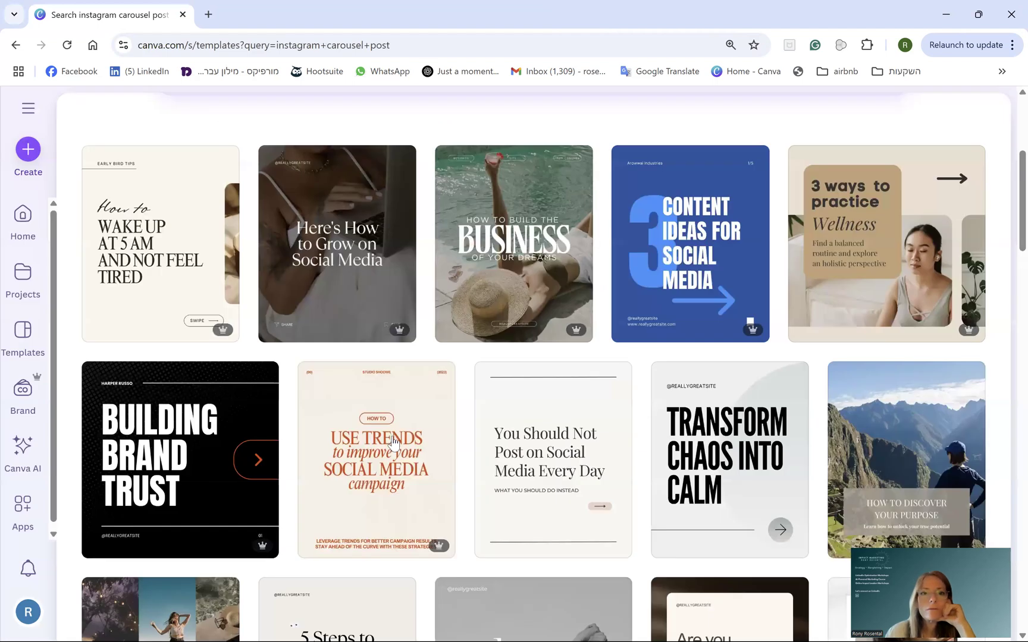
scroll(360, 270, "up", 5)
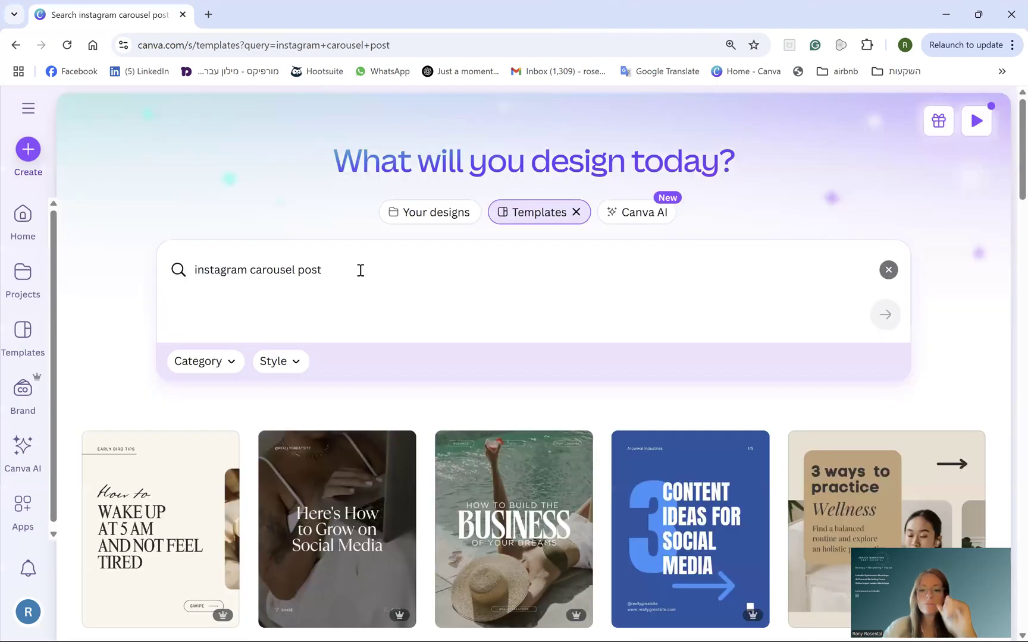
left_click(361, 270)
key("BackSpace")
key("BackSpace")
key("BackSpace")
key("BackSpace")
key("BackSpace")
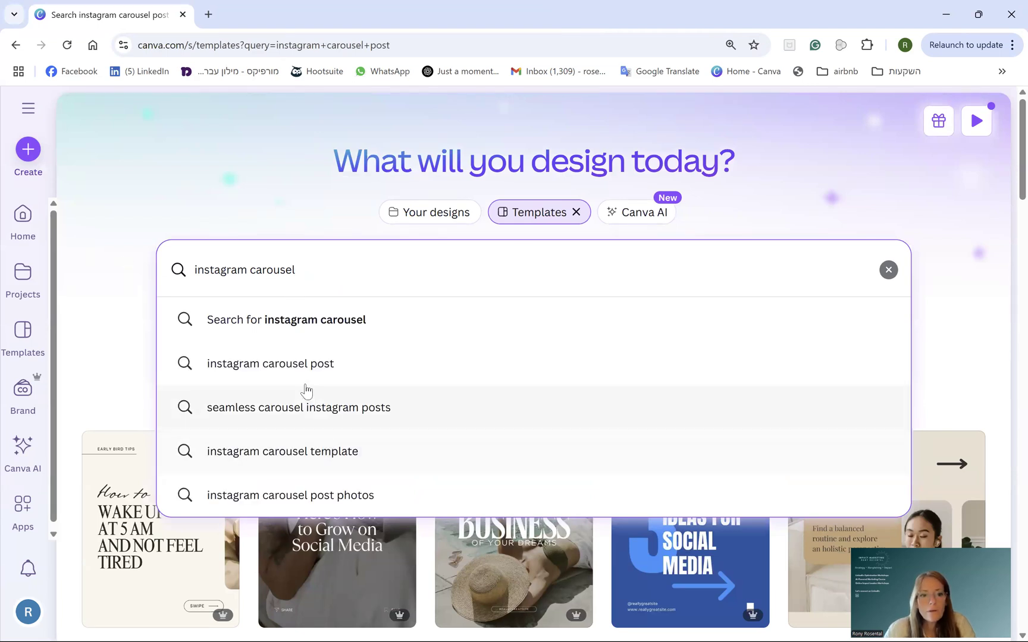
left_click(297, 366)
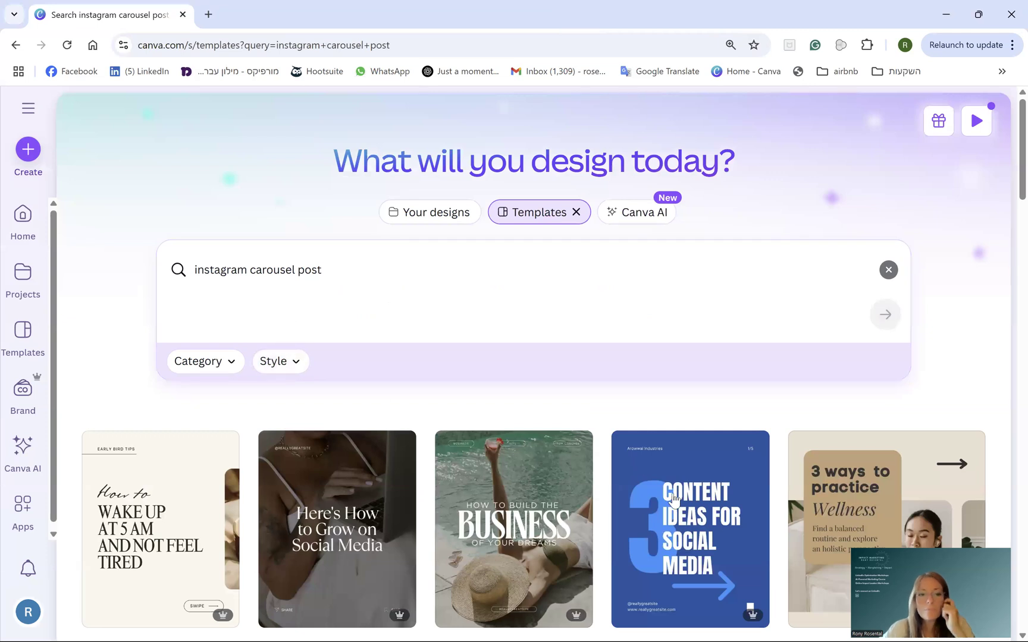
- Open the Simple Skincare Carousel Instagram Post template as a new design
scroll(599, 446, "down", 5)
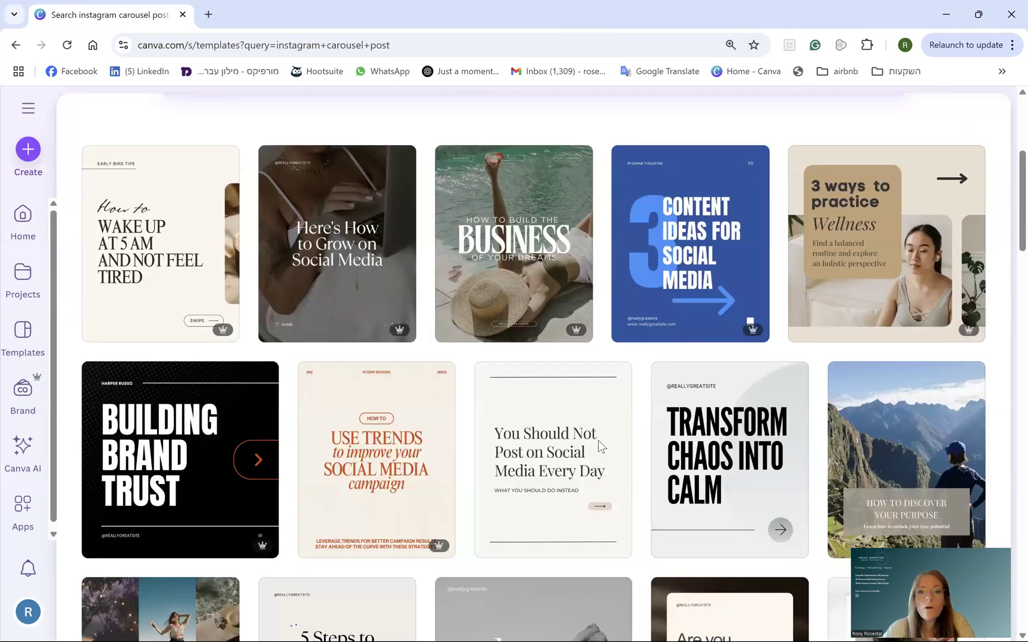
scroll(600, 446, "down", 10)
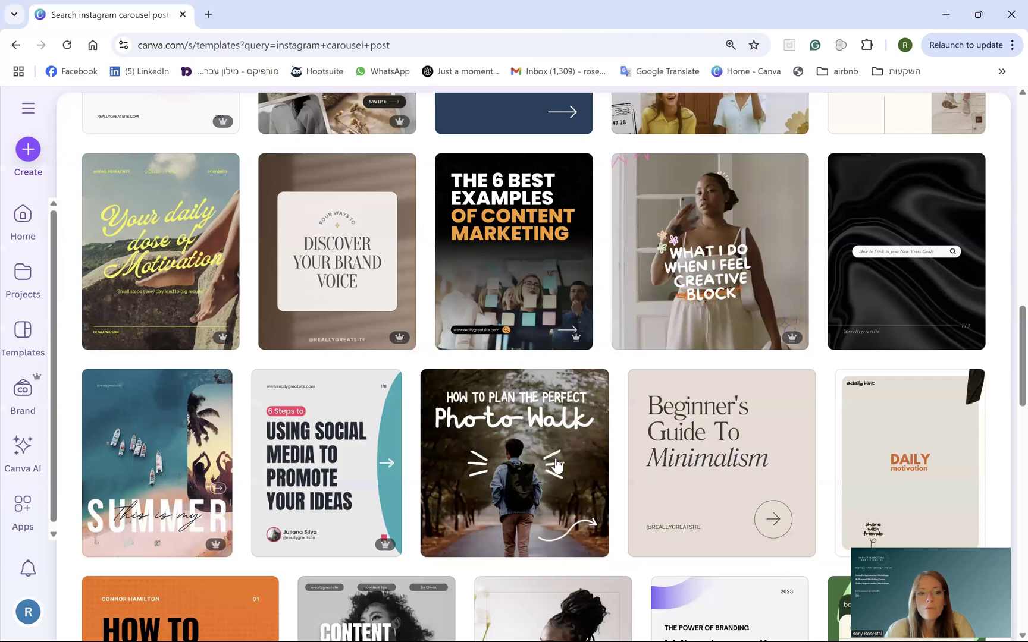
scroll(519, 468, "down", 10)
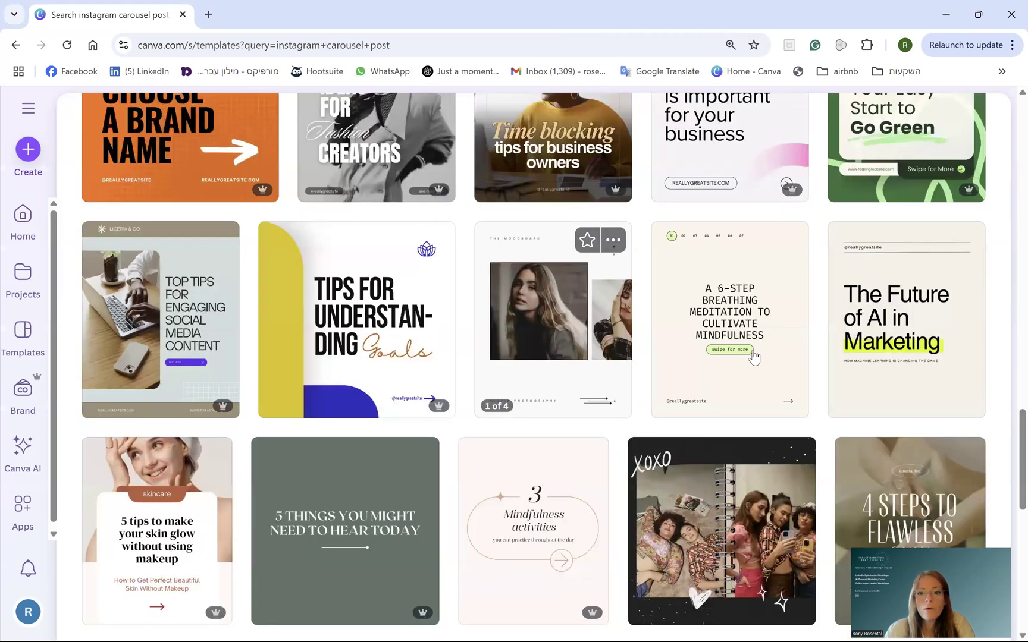
scroll(827, 262, "down", 6)
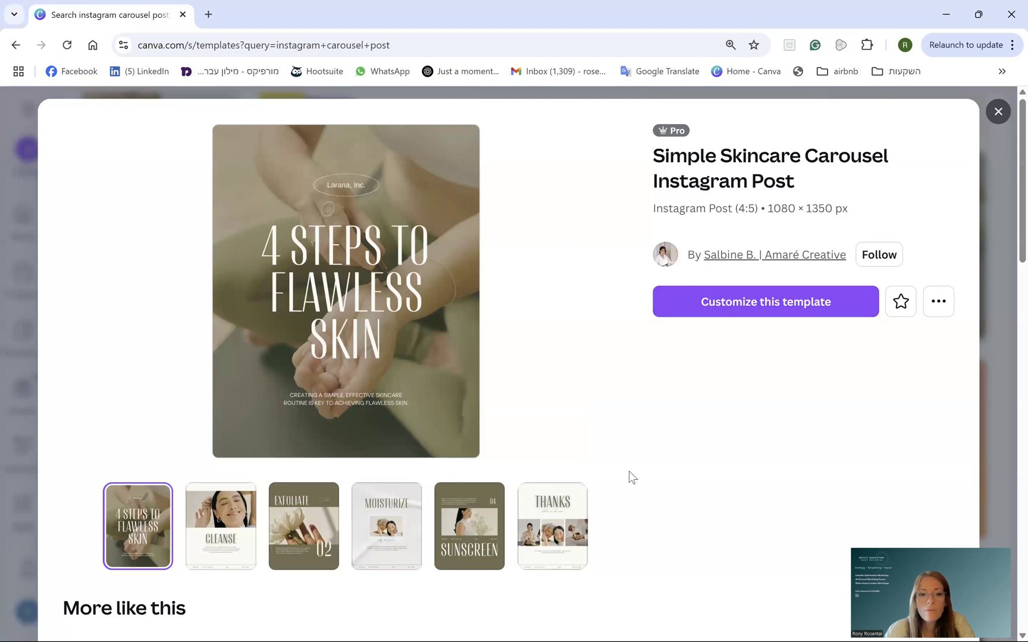
left_click(729, 309)
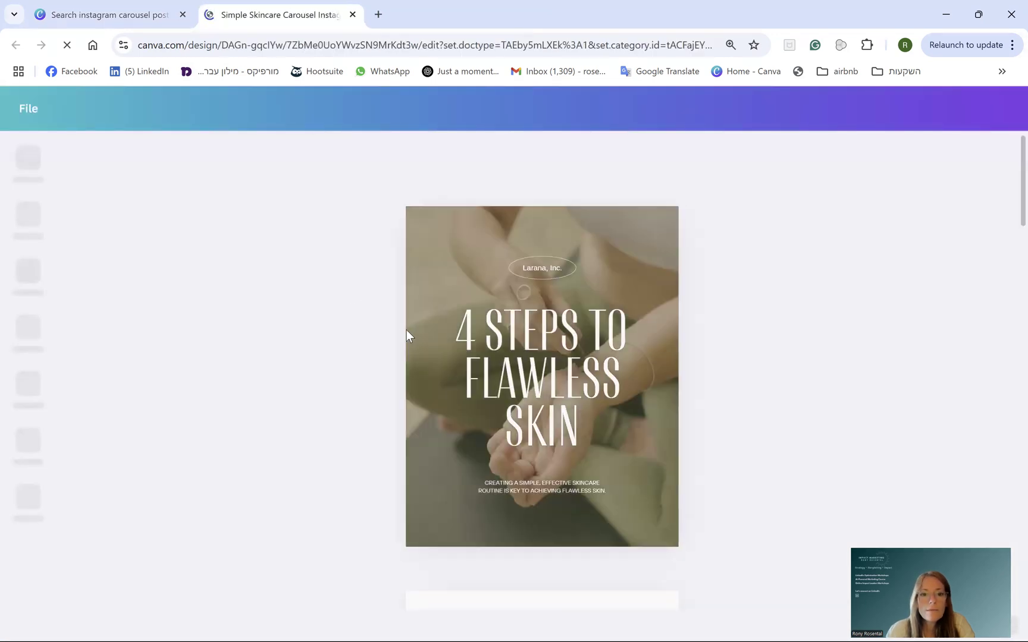
- Add a blank page at the end and duplicate the cover page
scroll(516, 397, "down", 2)
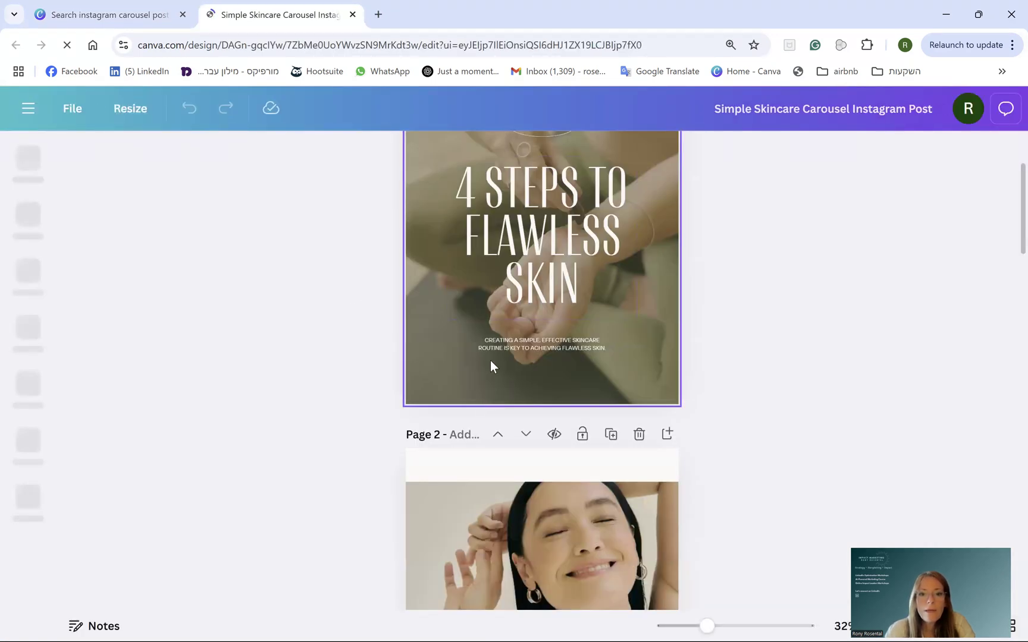
scroll(504, 416, "down", 15)
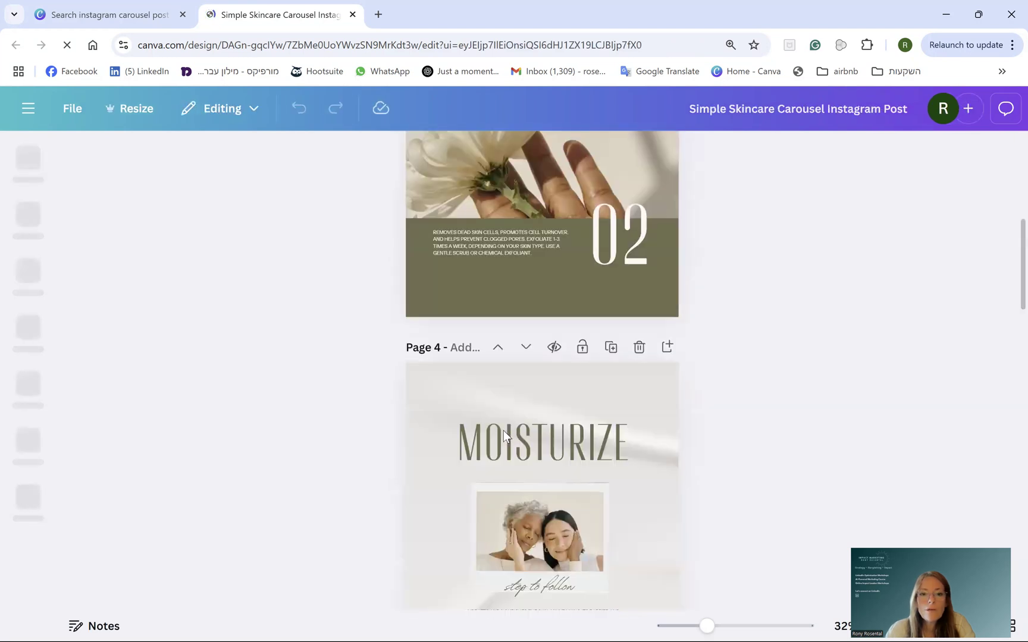
scroll(503, 435, "down", 5)
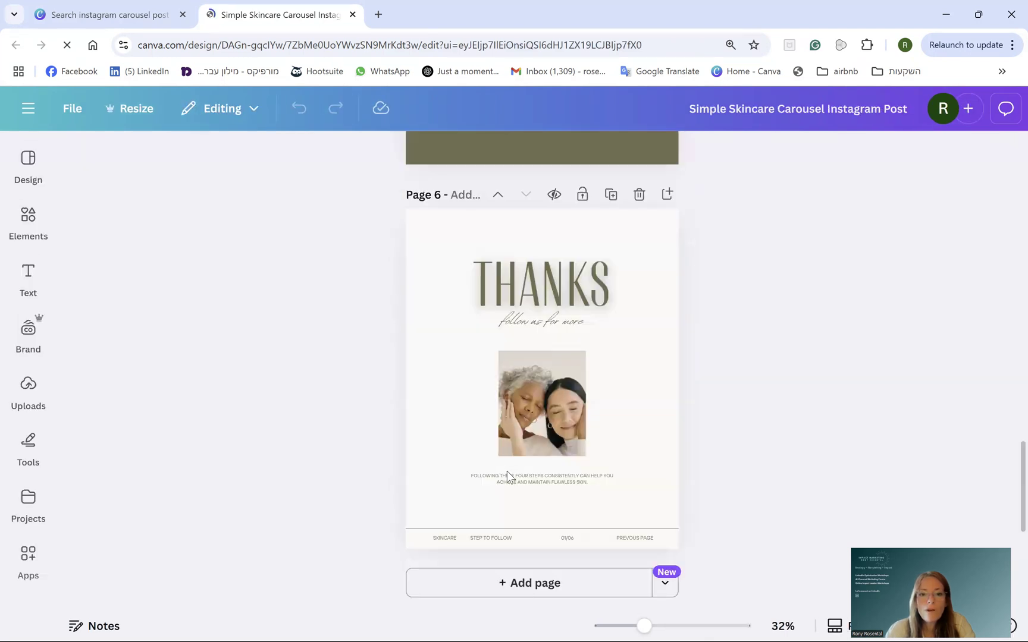
left_click(515, 571)
scroll(565, 345, "up", 15)
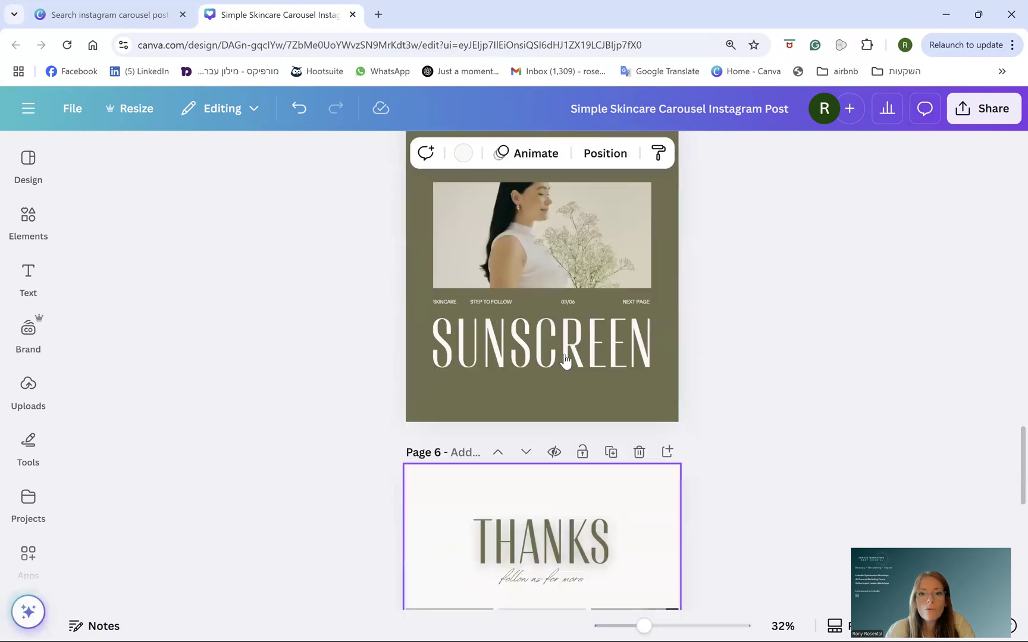
scroll(569, 341, "up", 10)
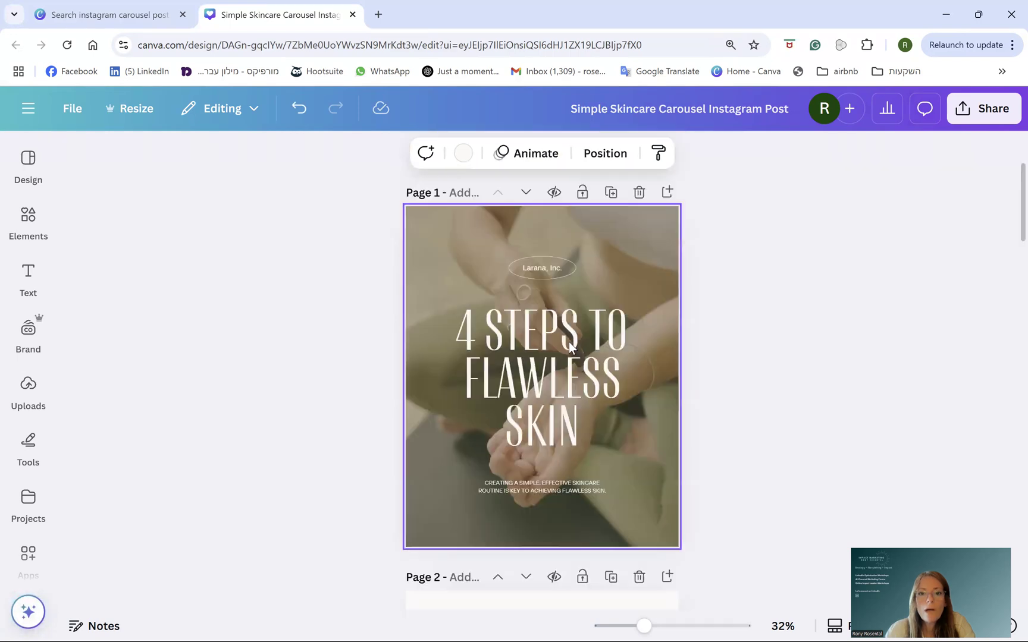
left_click(611, 193)
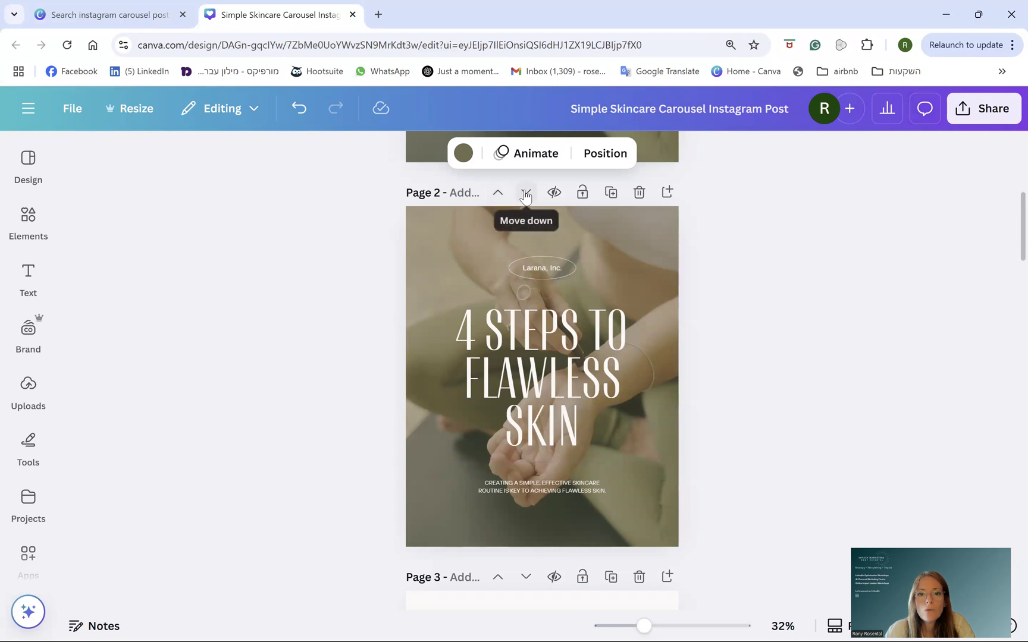
- Move the cover copy down six positions so it follows the Thanks page
scroll(627, 478, "up", 6)
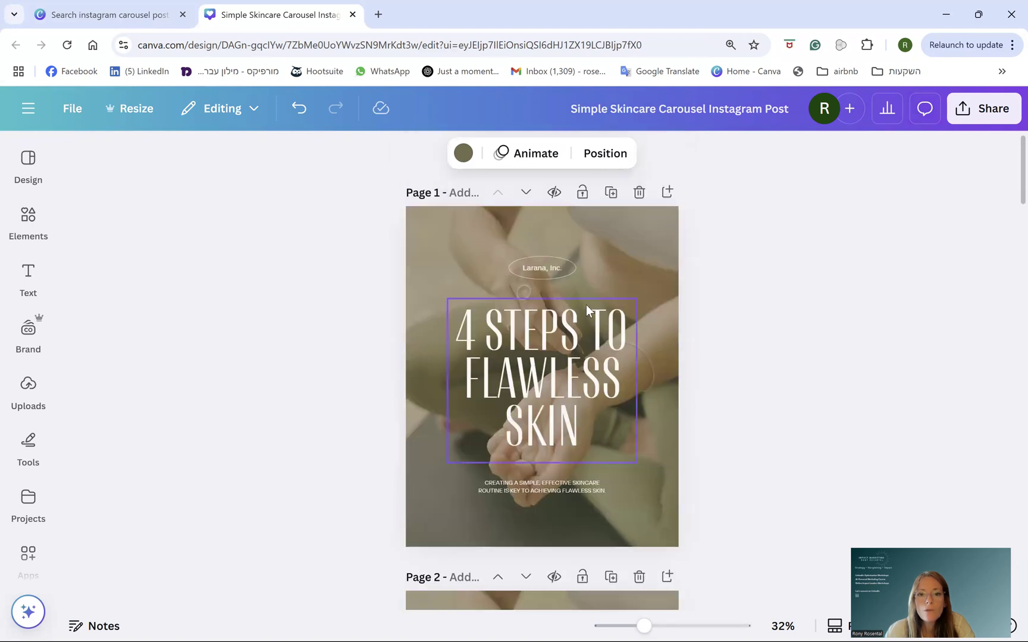
scroll(587, 305, "down", 5)
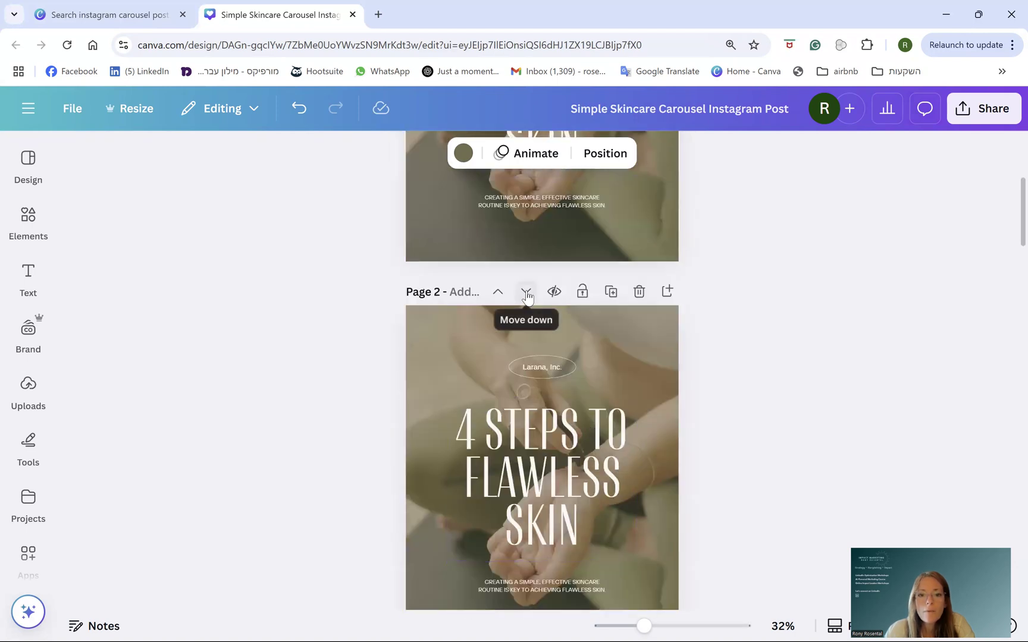
left_click(526, 292)
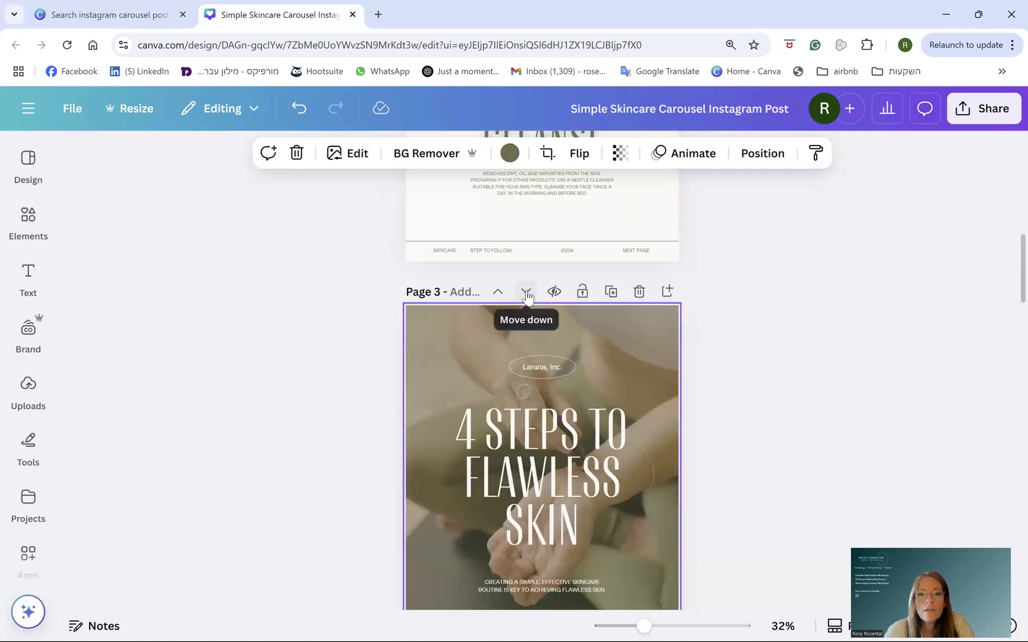
left_click(526, 292)
left_click(526, 292)
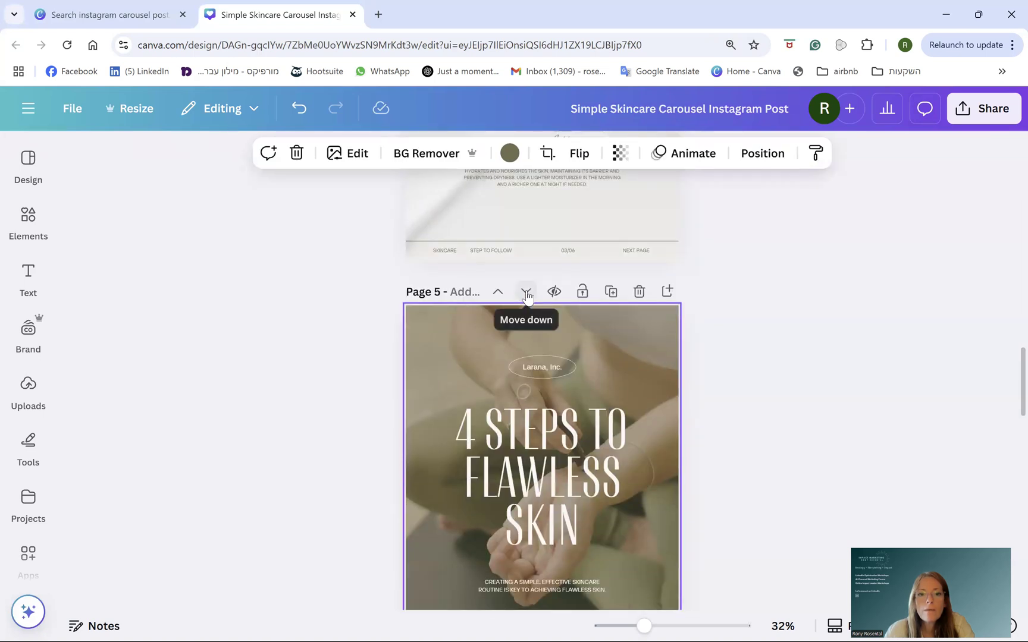
left_click(526, 293)
left_click(526, 292)
left_click(527, 292)
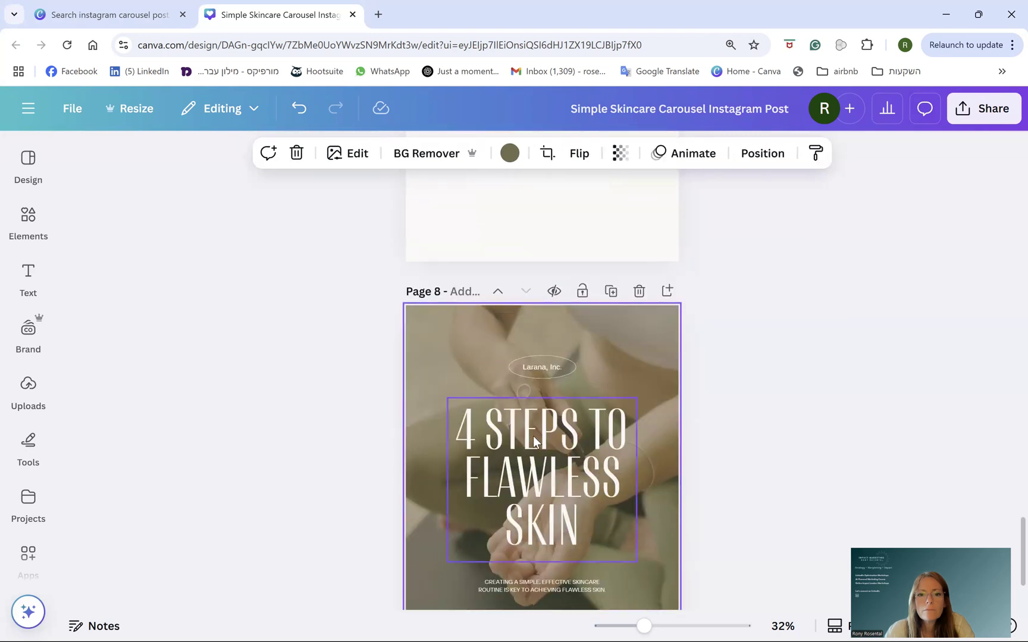
- Delete the blank page 7 so the cover copy is the last page
scroll(533, 436, "down", 2)
scroll(526, 350, "up", 7)
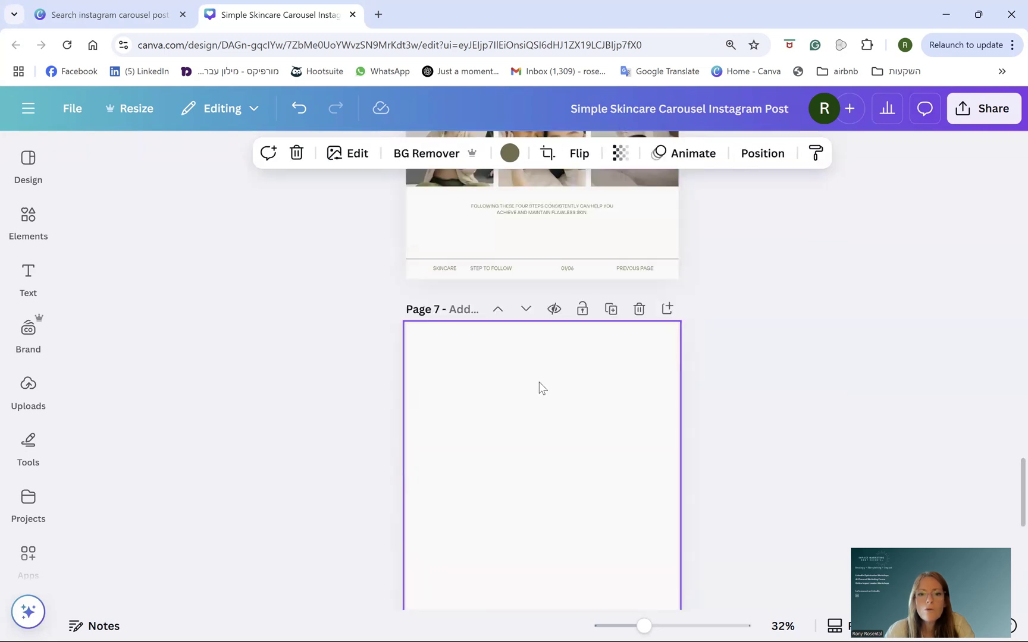
scroll(543, 397, "up", 9)
scroll(543, 399, "down", 10)
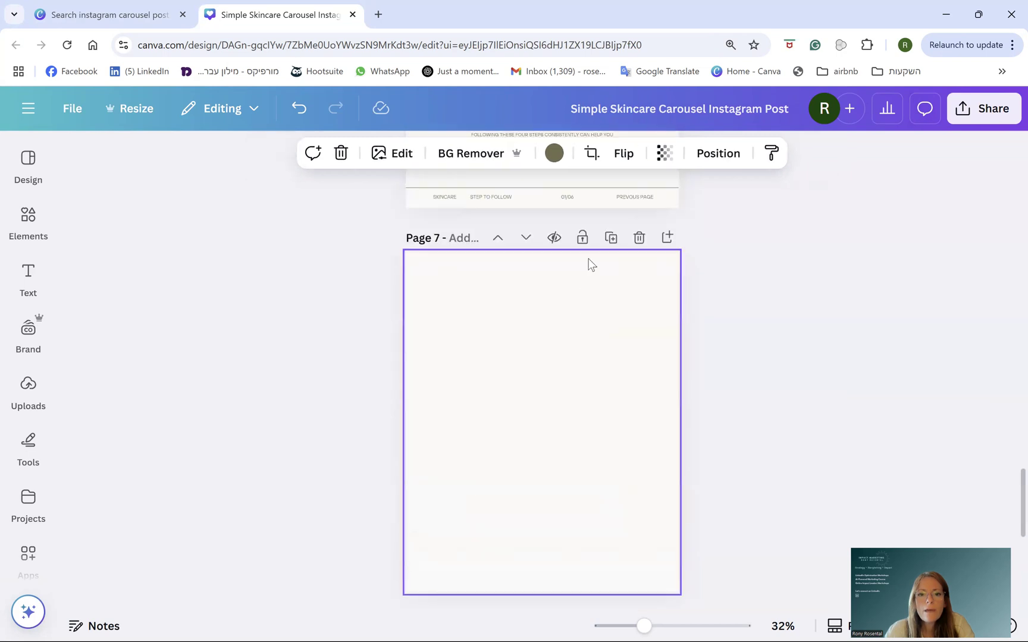
left_click(639, 238)
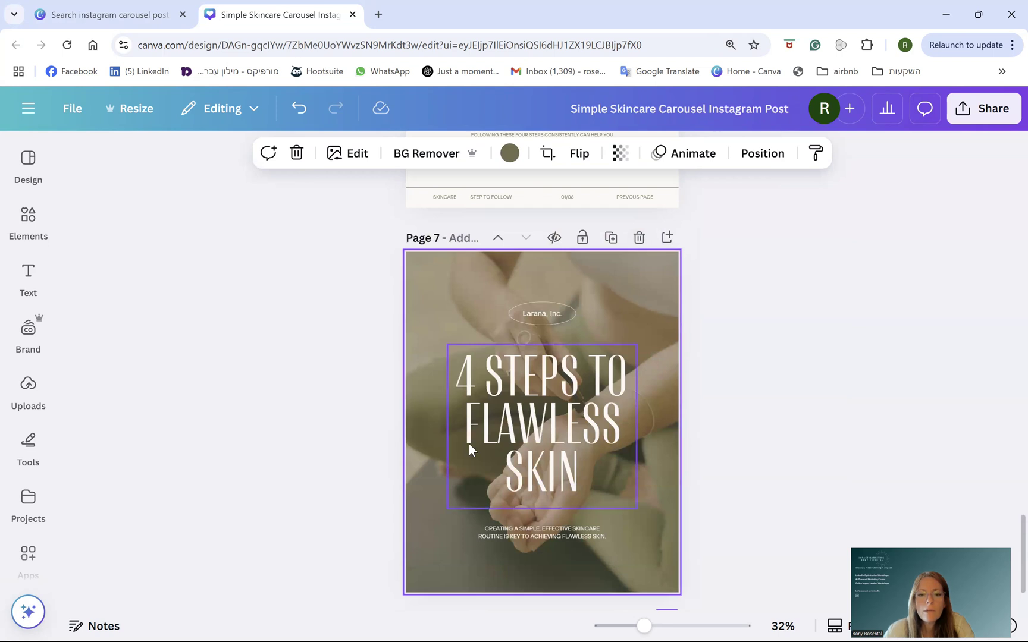
scroll(470, 446, "up", 17)
scroll(560, 436, "up", 9)
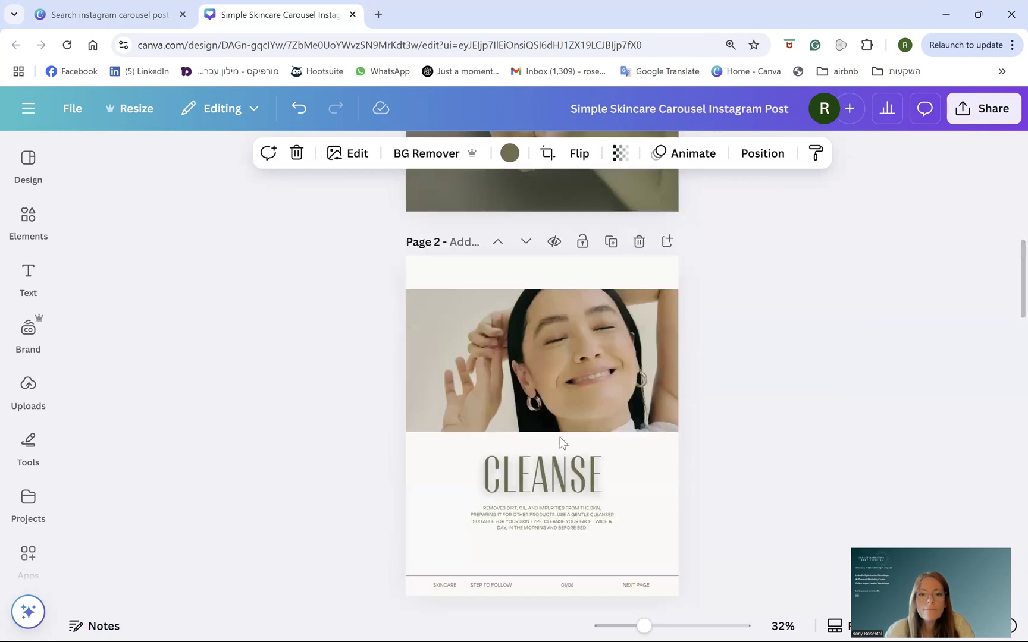
- Replace the cover headline with 'TEXT' and select the background photo
mouse_move(526, 392)
left_mouse_down()
mouse_move(499, 351)
mouse_move(589, 369)
mouse_move(526, 422)
mouse_move(530, 390)
left_mouse_up()
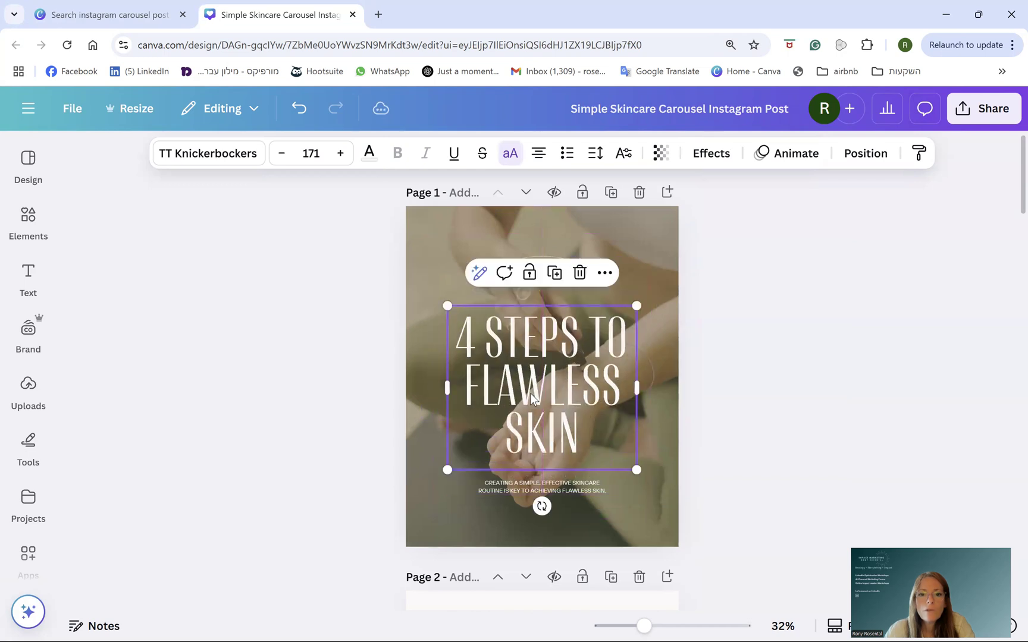
double_click(539, 383)
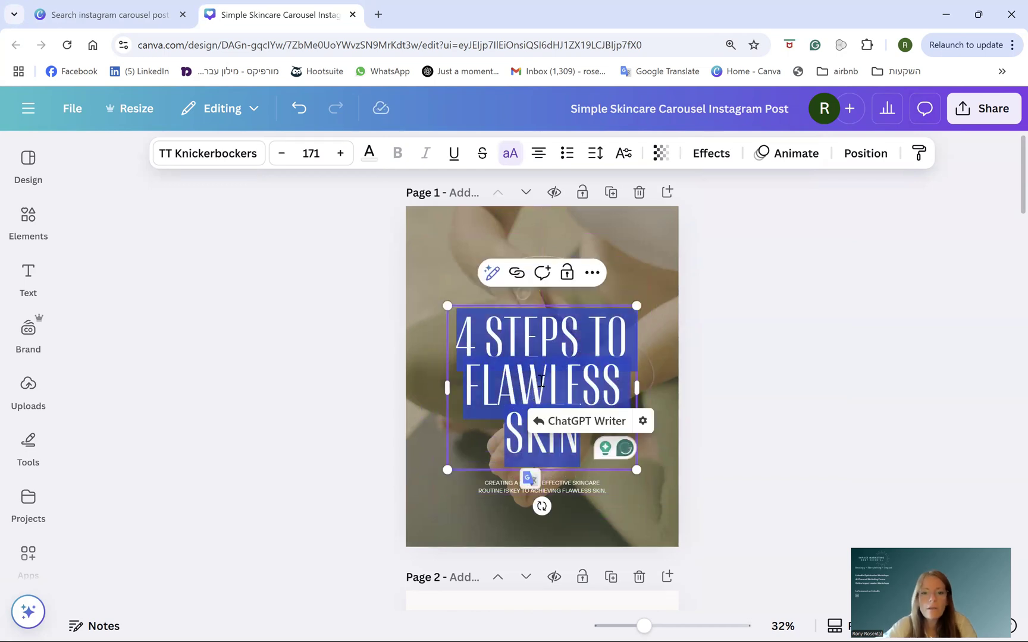
type("TEXT")
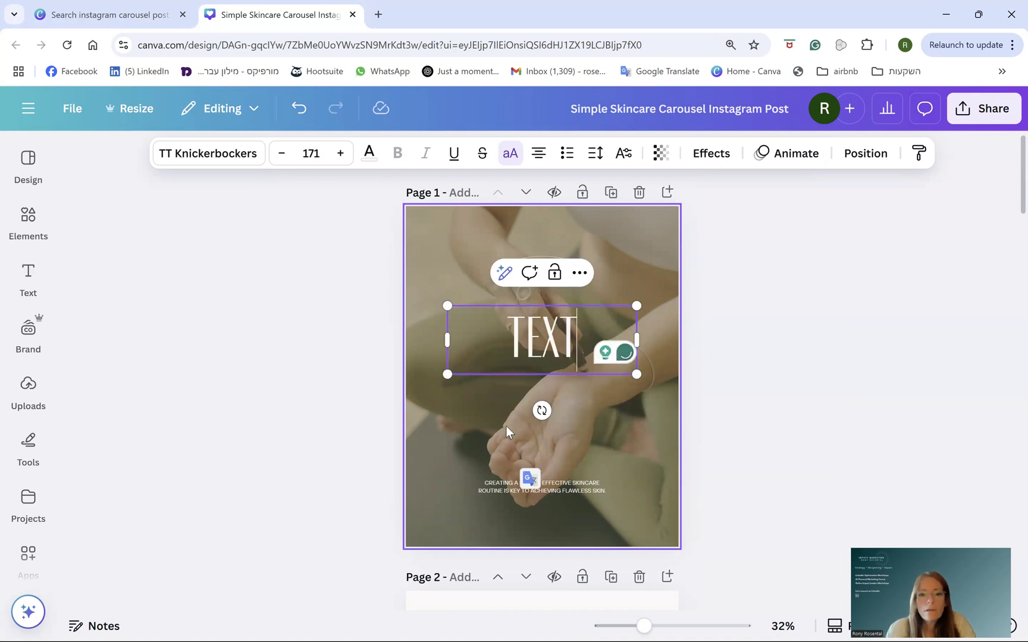
left_click(519, 463)
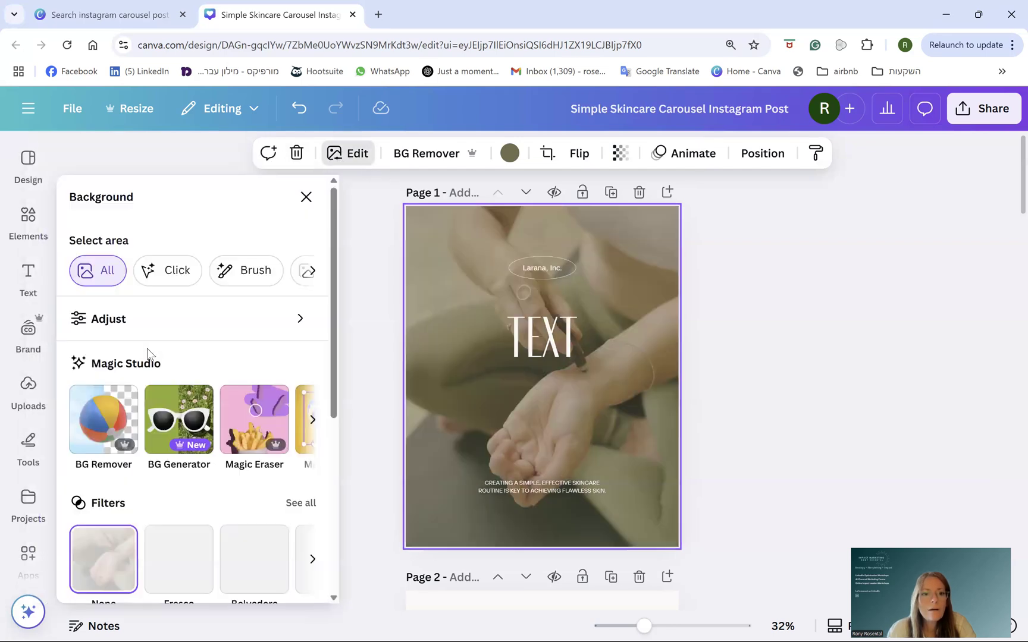
- Adjust the cover photo to temperature -97, brightness 74, contrast 45 and highlights -28
left_click(103, 319)
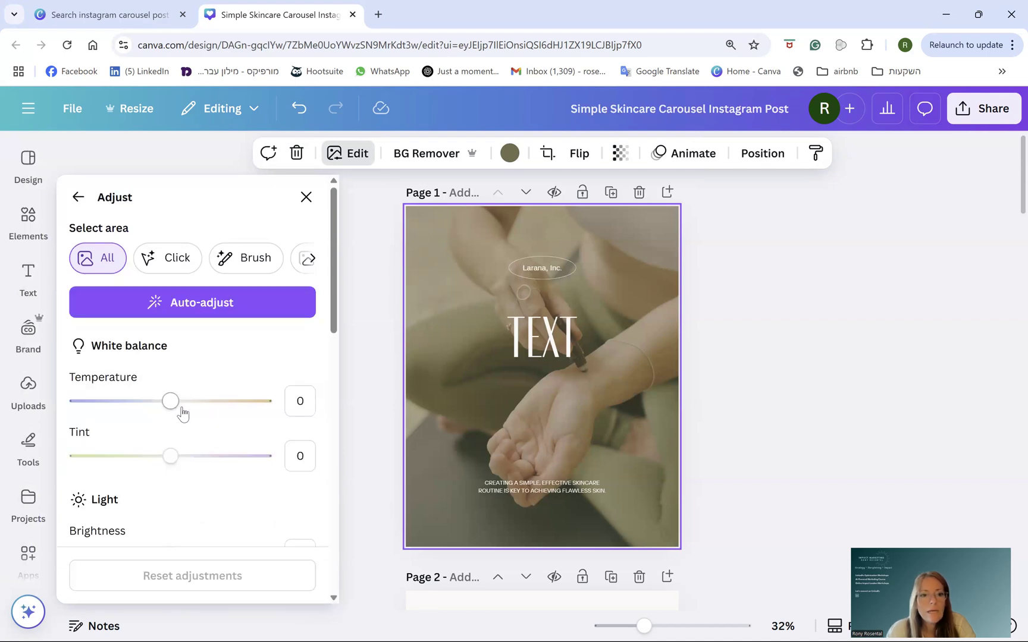
left_click_drag(172, 402, 146, 408)
scroll(155, 454, "down", 3)
scroll(155, 454, "down", 1)
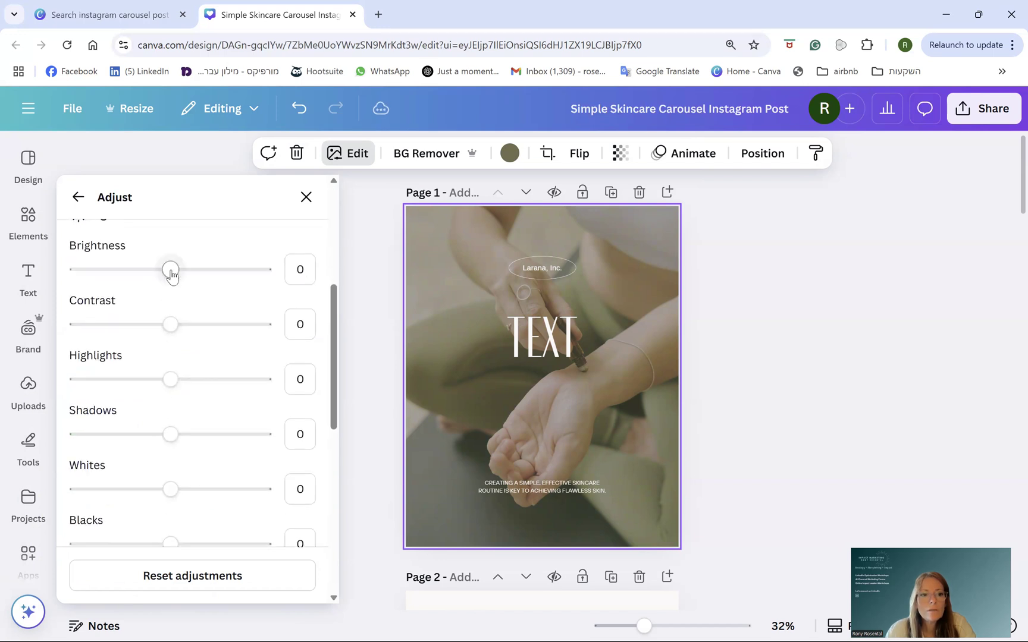
left_click_drag(171, 271, 241, 279)
left_click_drag(173, 330, 212, 326)
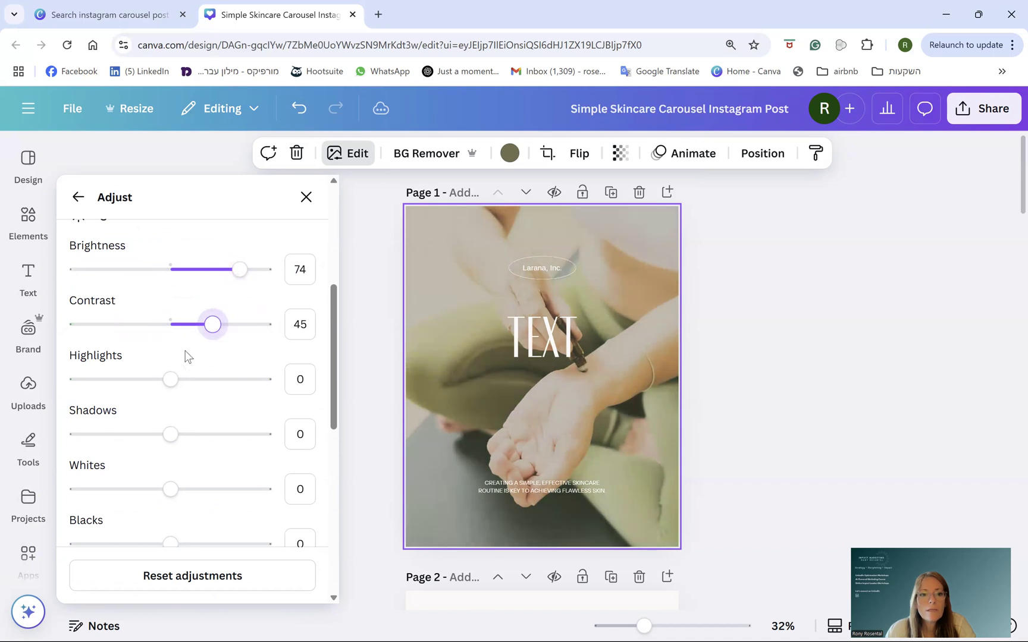
left_click_drag(177, 382, 144, 381)
scroll(212, 463, "down", 4)
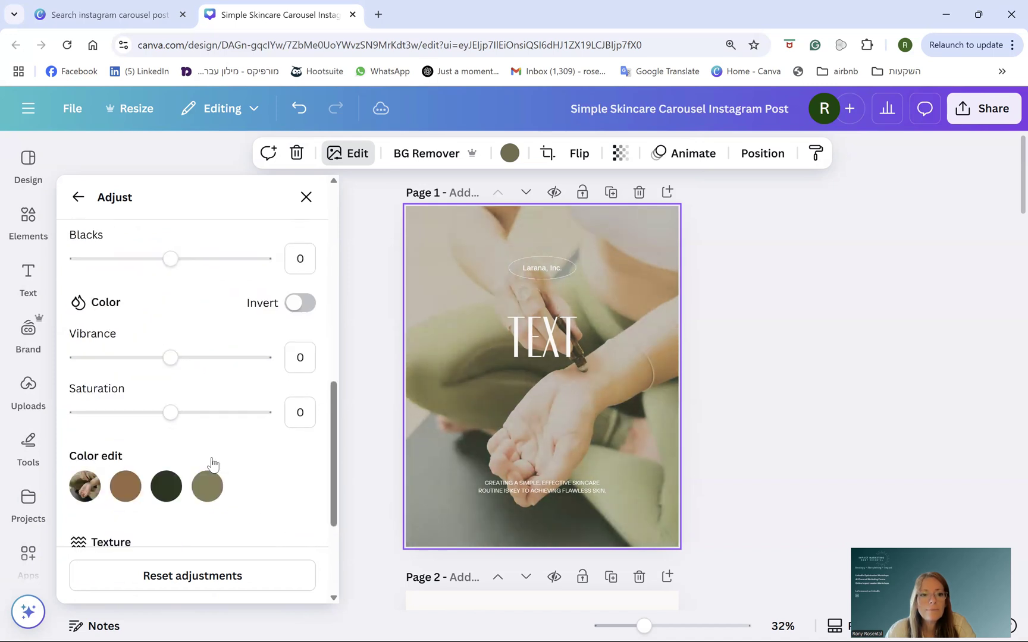
scroll(166, 467, "down", 3)
left_click(304, 195)
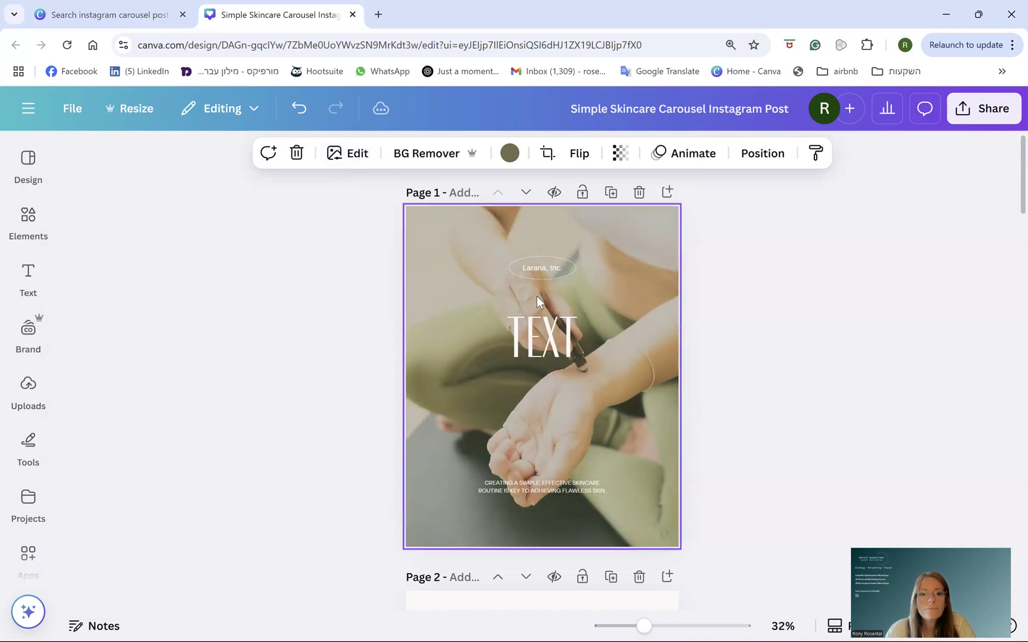
- Delete the small bottom caption and the Larana, Inc. label from the cover
left_click(543, 487)
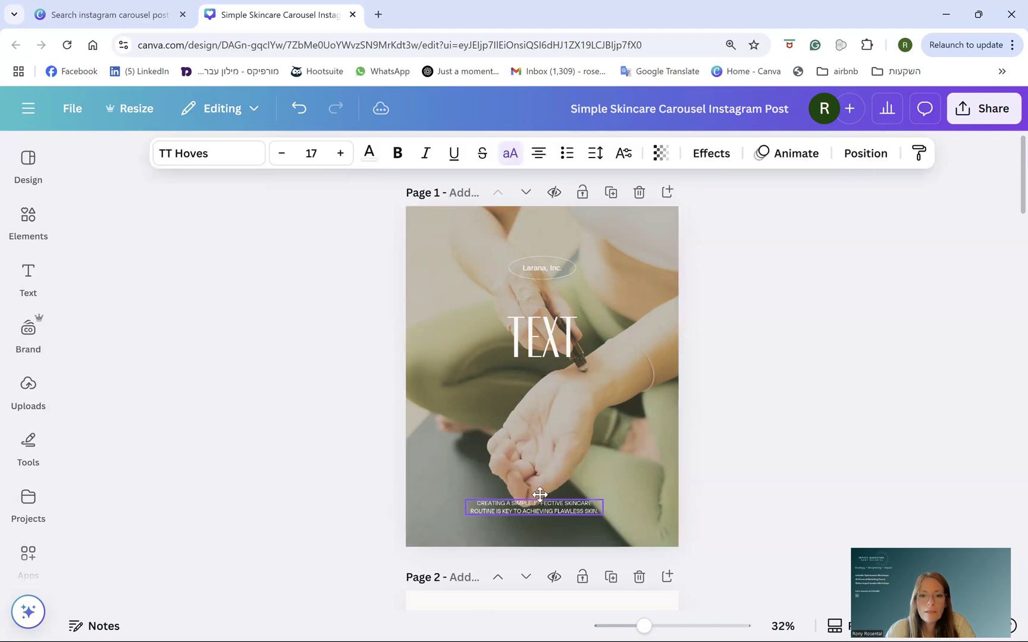
key("Delete")
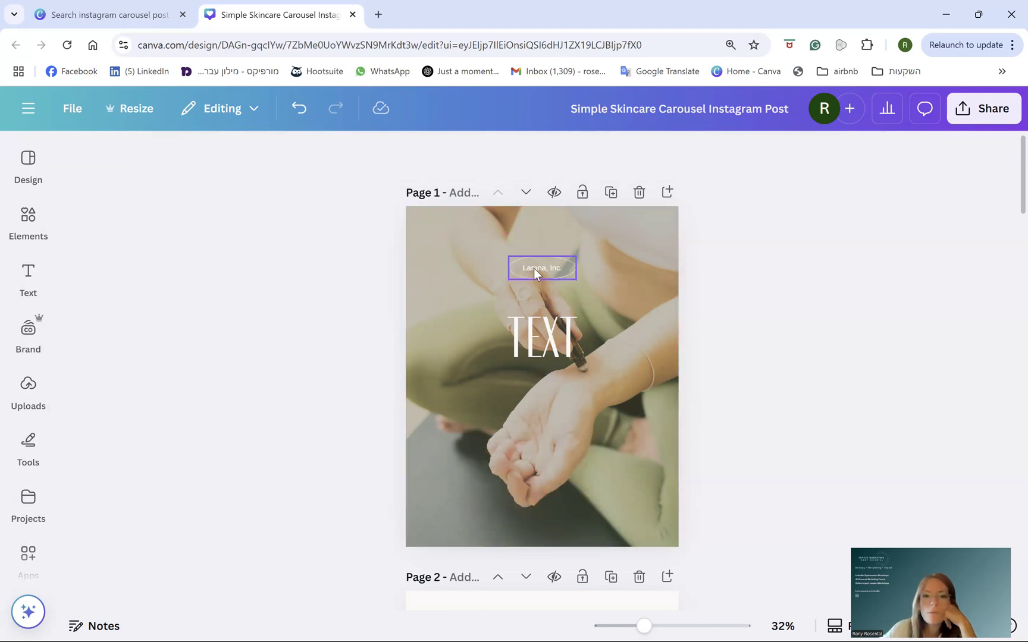
left_click_drag(537, 270, 544, 441)
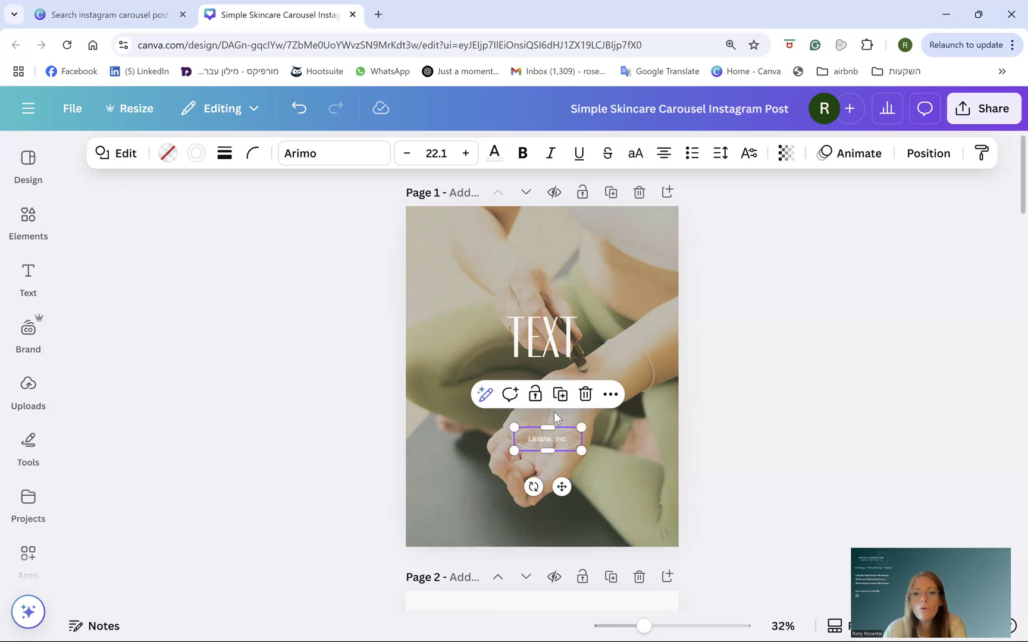
key("Delete")
left_click(26, 218)
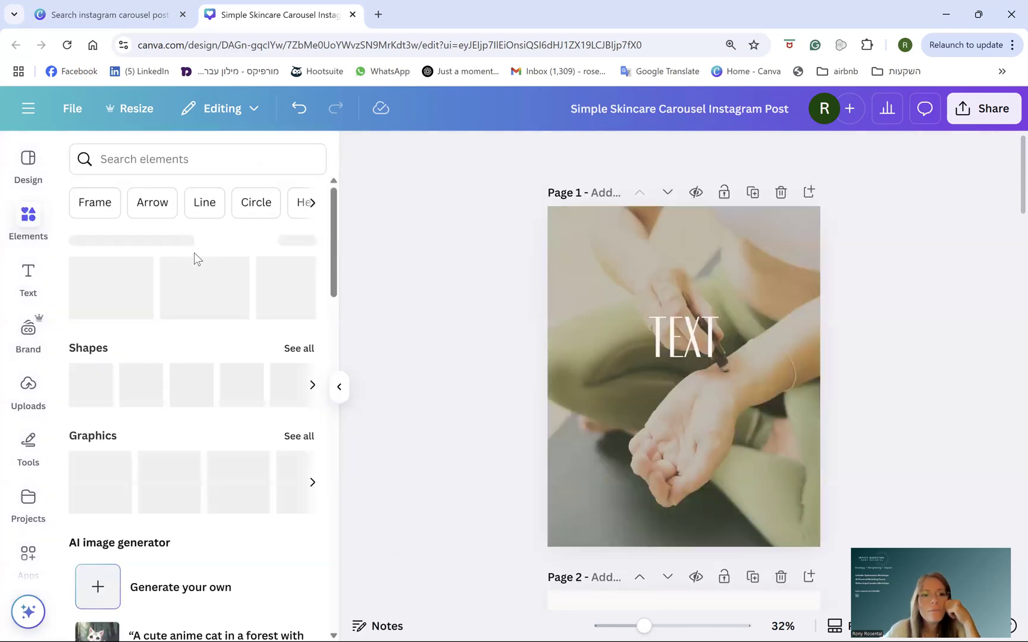
- Search elements for 'starts' and place the black sparkle graphic at the cover's lower left
left_click(126, 159)
type("sta")
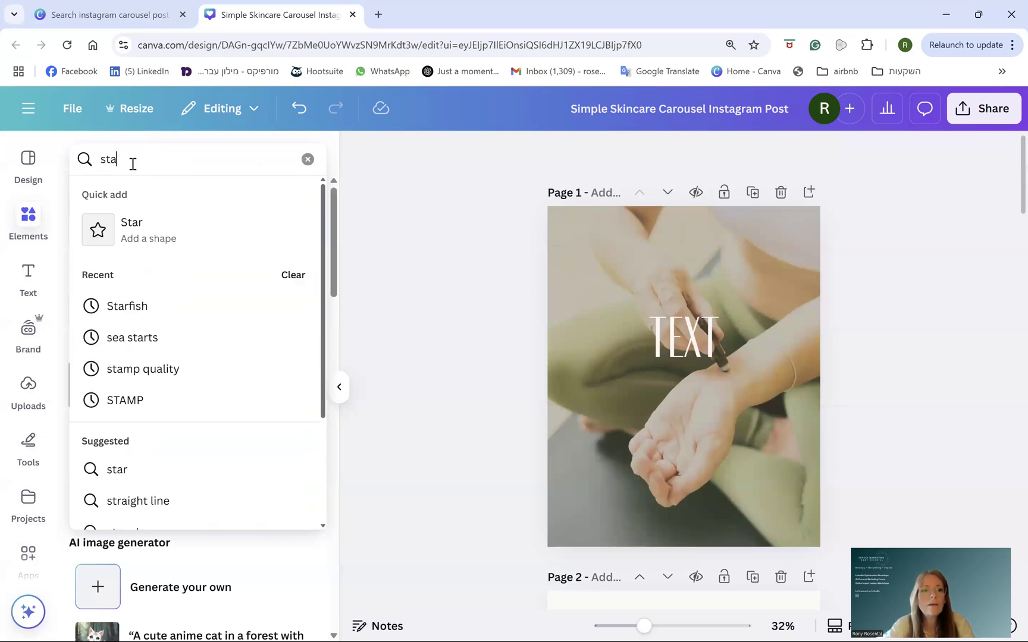
type("rts")
key("Return")
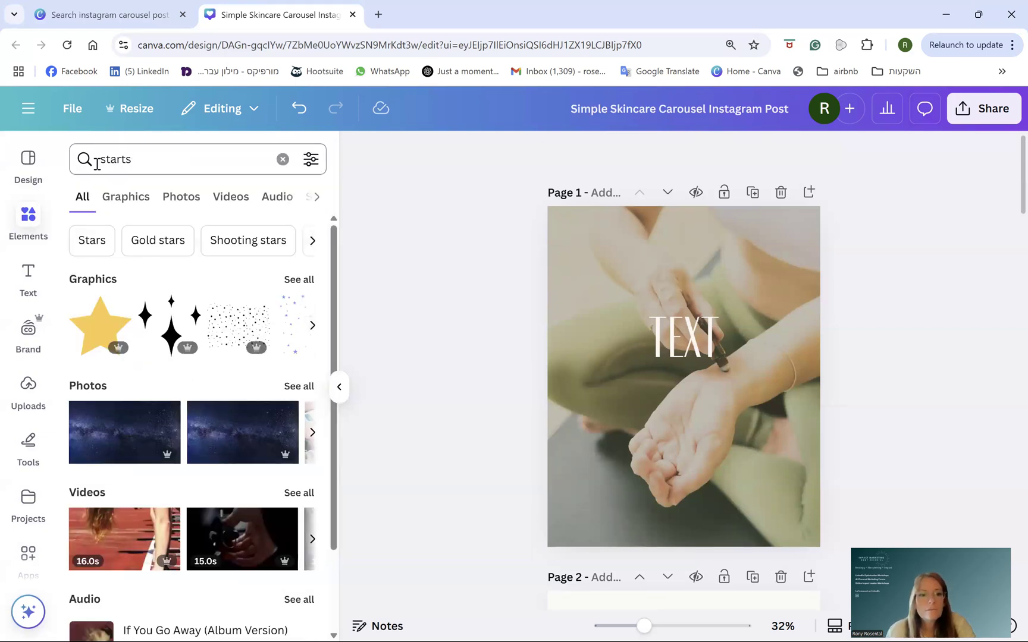
left_click(167, 324)
left_click_drag(655, 412, 592, 501)
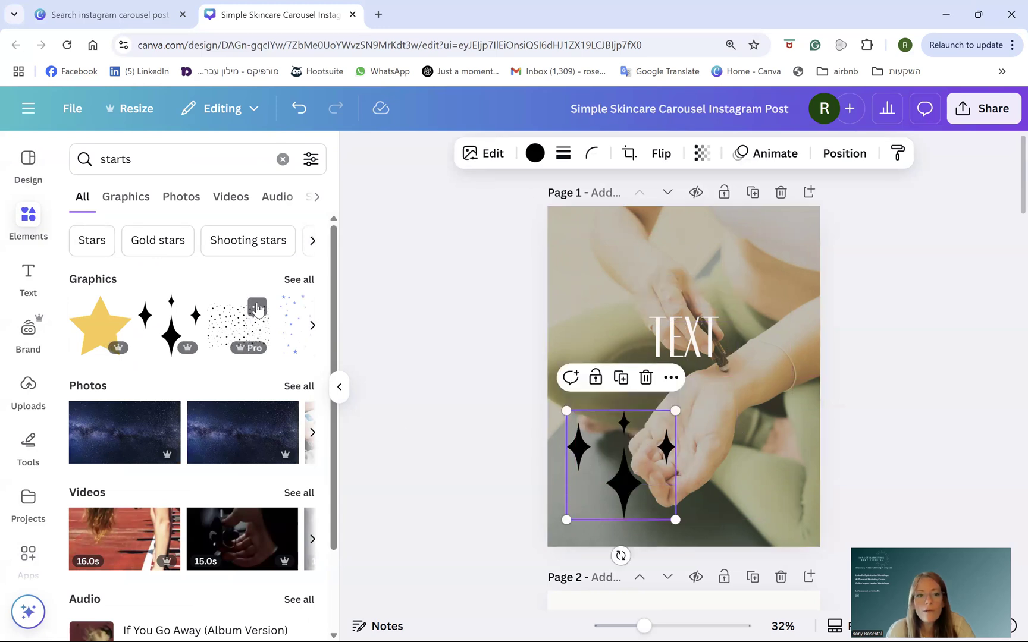
- Add the dotted paper plane, small and tilted, near the top-right corner
left_click(295, 280)
scroll(226, 416, "down", 5)
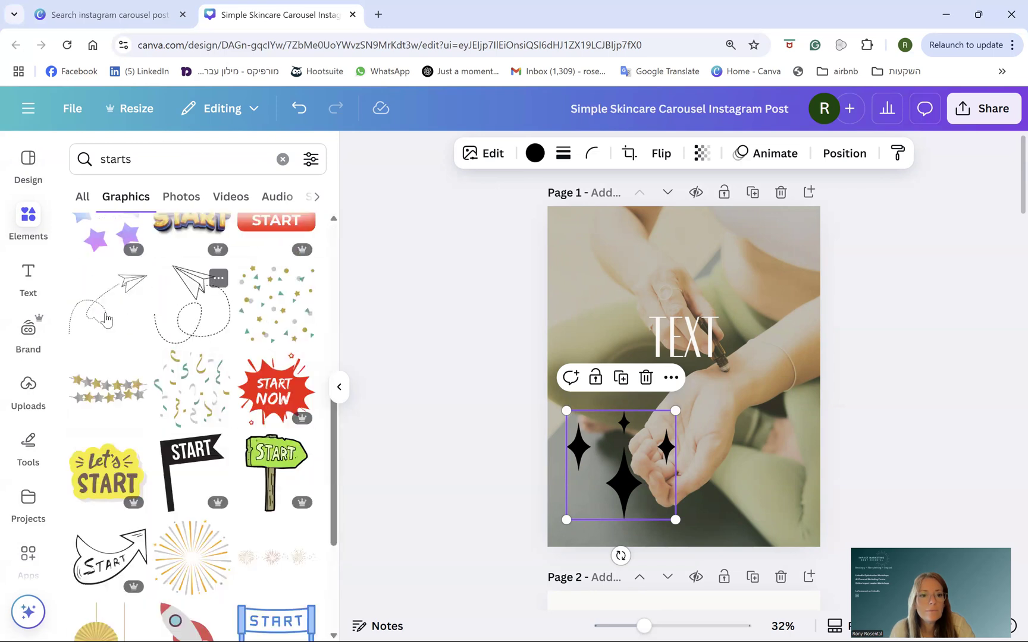
left_click(209, 312)
left_click_drag(694, 433, 753, 311)
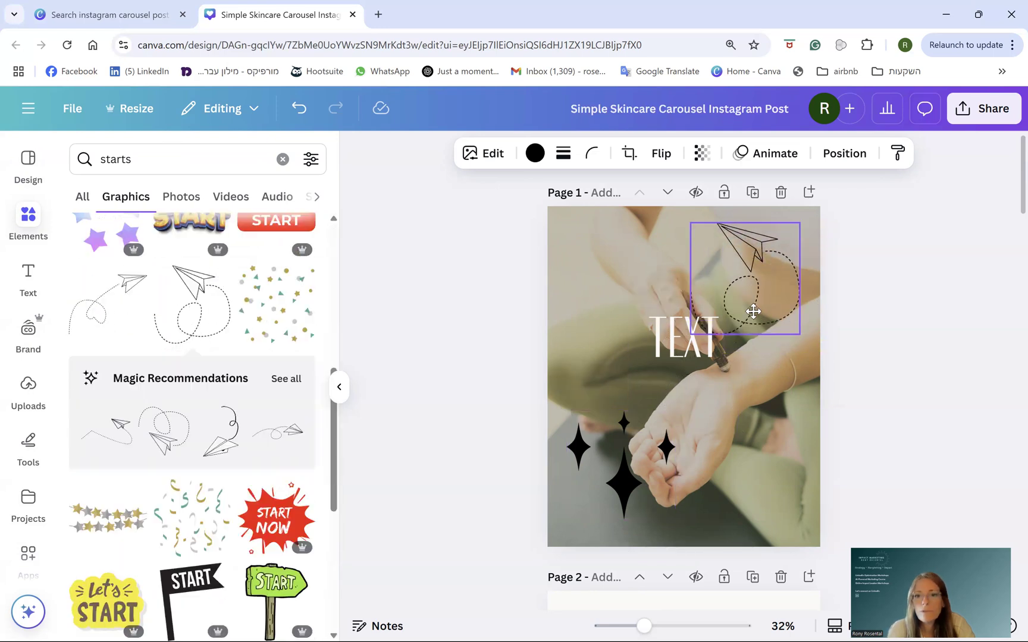
left_click_drag(744, 378, 777, 290)
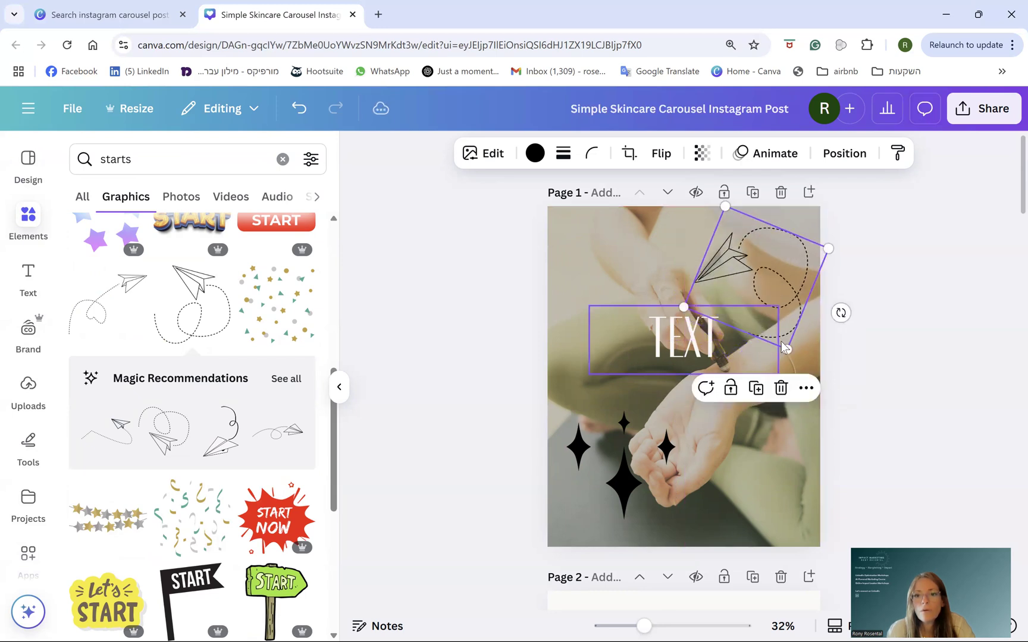
left_click_drag(786, 348, 771, 259)
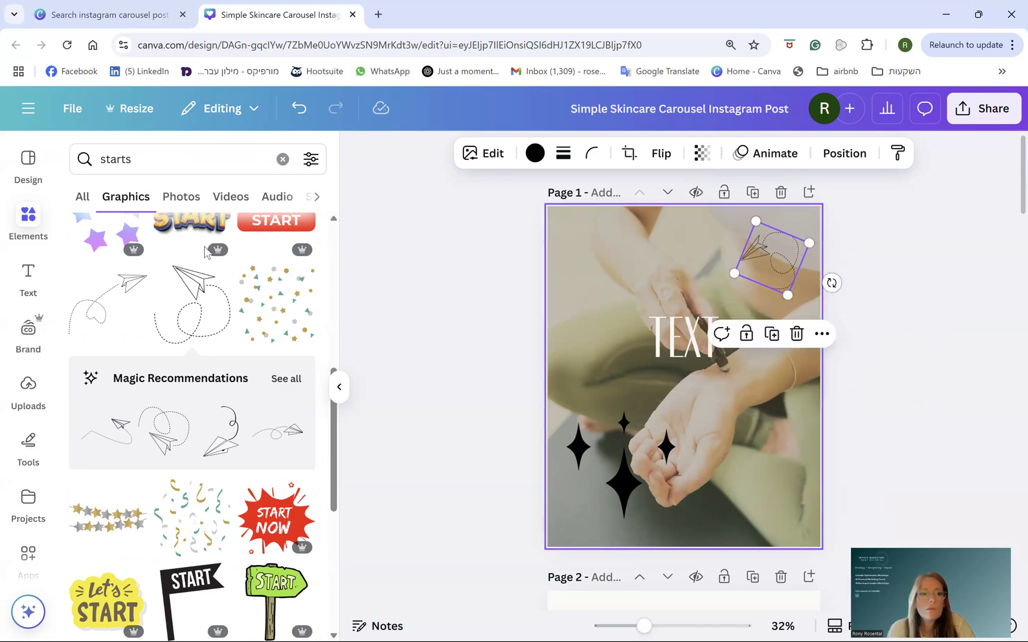
- Add a Title text box with the author's name in Hebrew at the top left
left_click(28, 275)
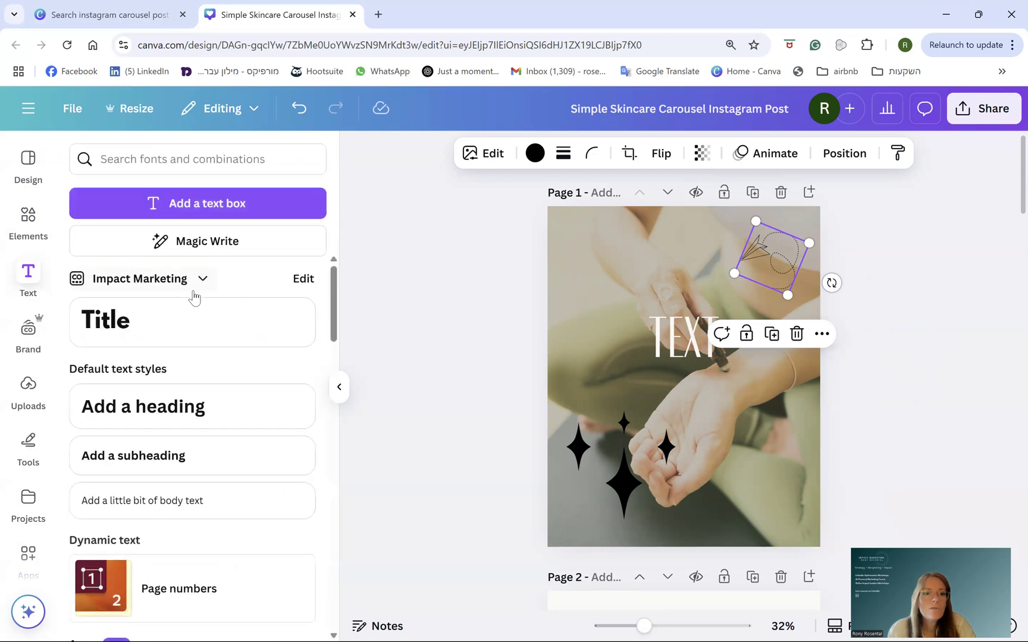
left_click_drag(126, 329, 759, 303)
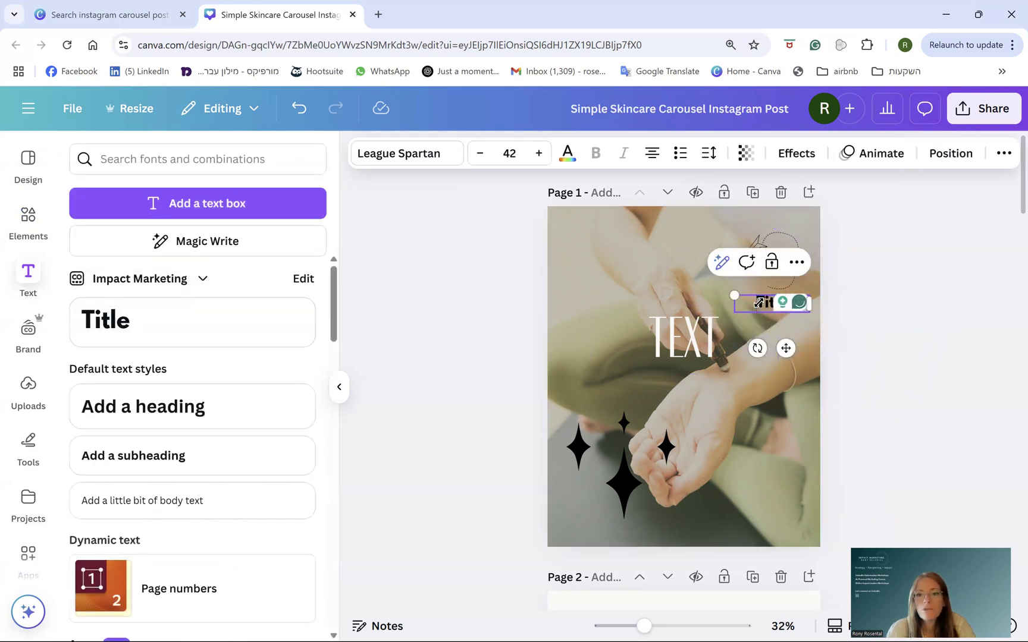
double_click(760, 302)
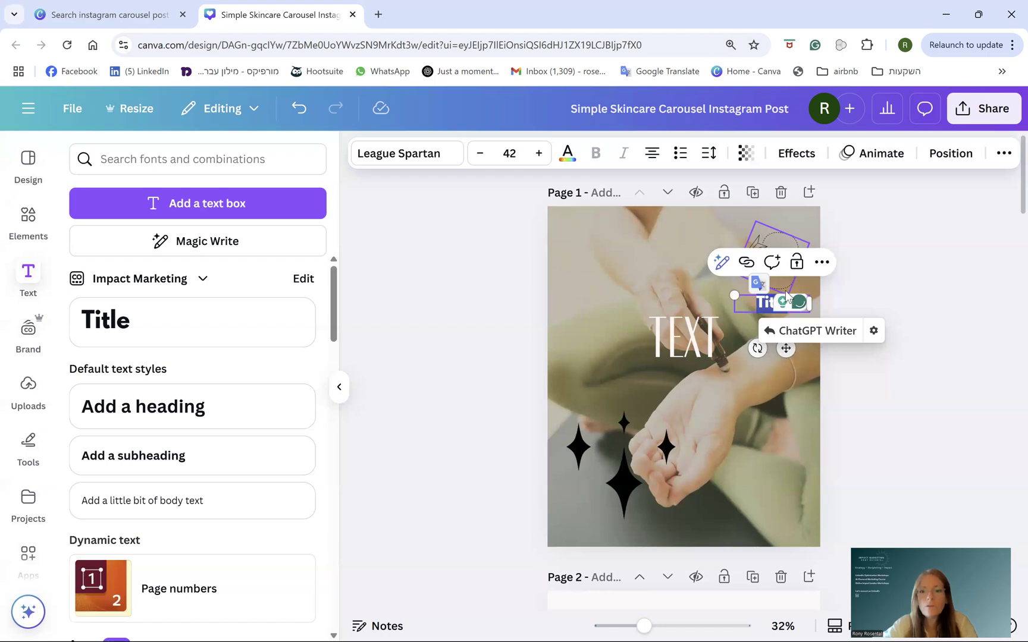
type("rubh")
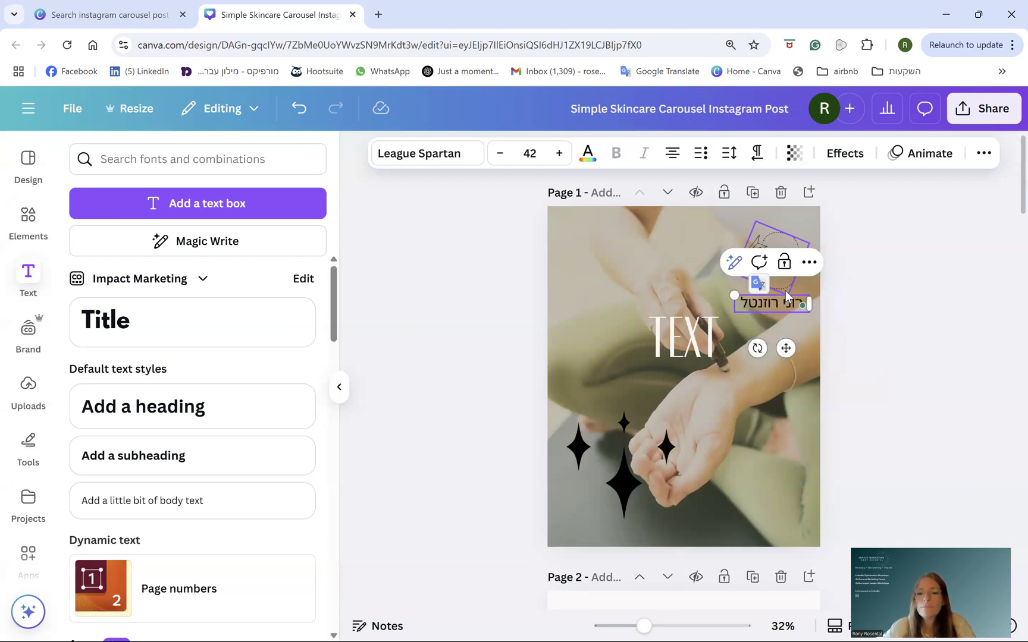
left_click_drag(786, 296, 626, 286)
- Style the Hebrew name in Arimo, bold, with teal text colour
double_click(608, 241)
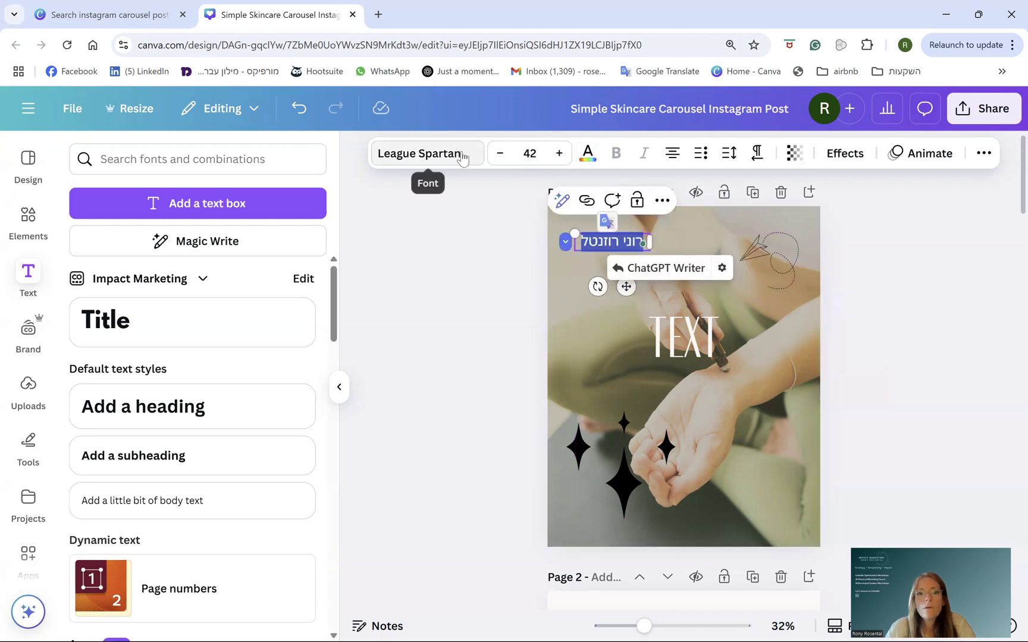
left_click(426, 154)
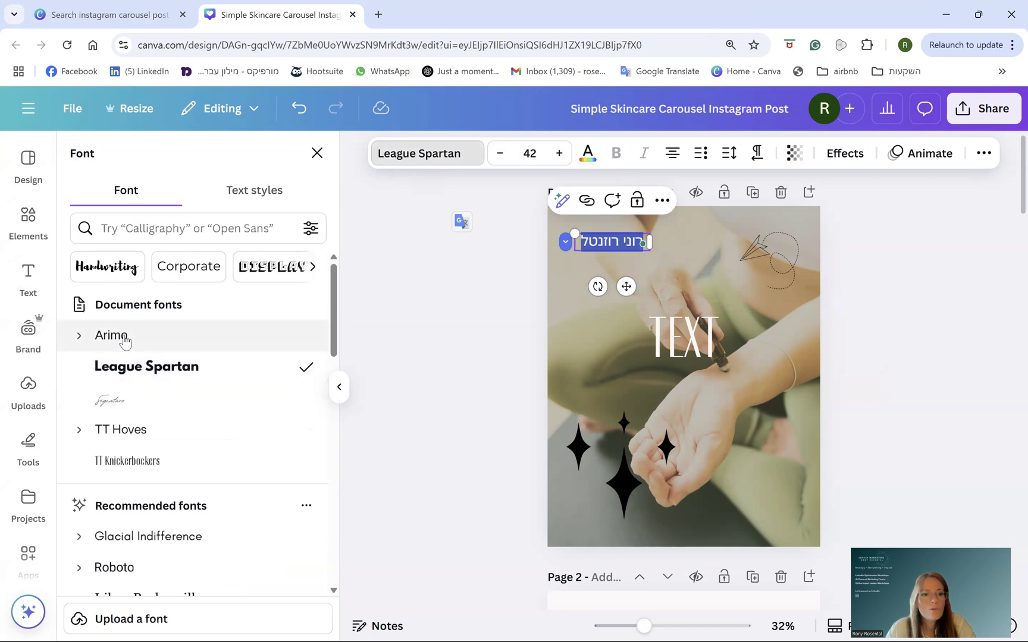
left_click(122, 336)
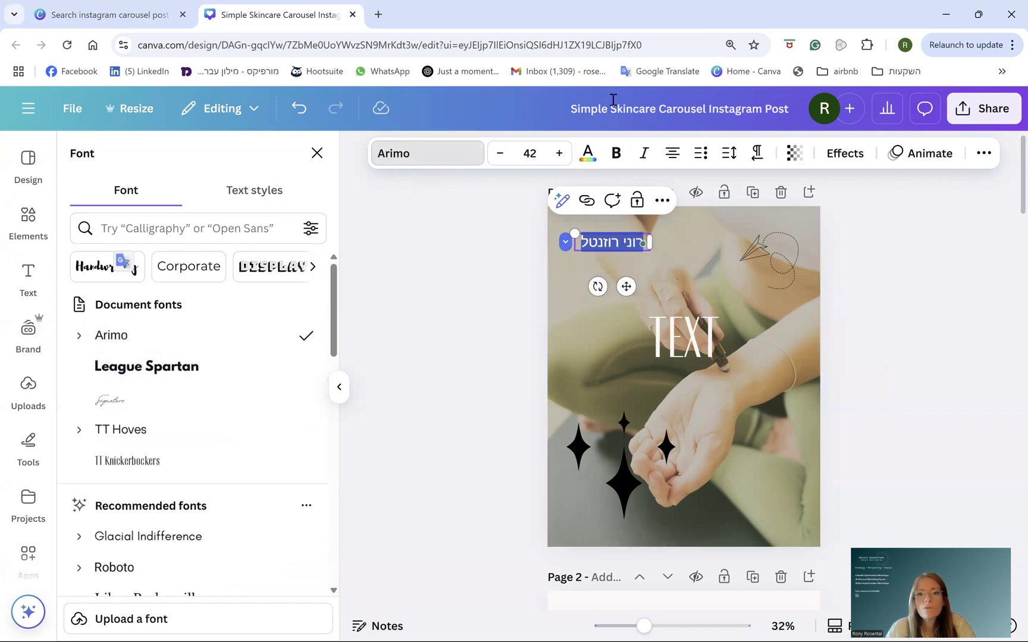
left_click(616, 153)
left_click(588, 153)
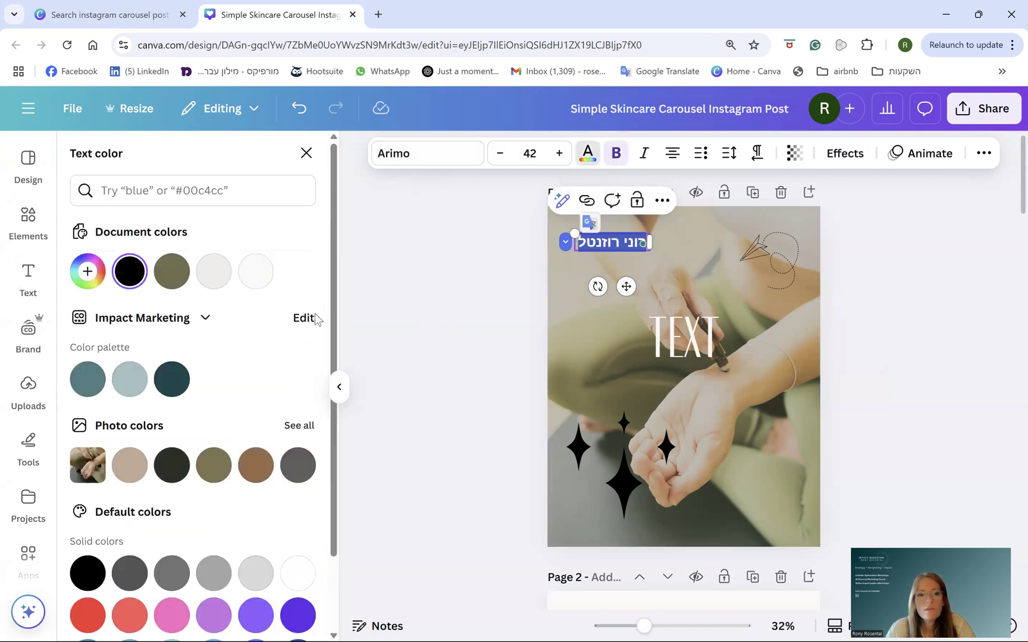
left_click(92, 390)
left_click(573, 368)
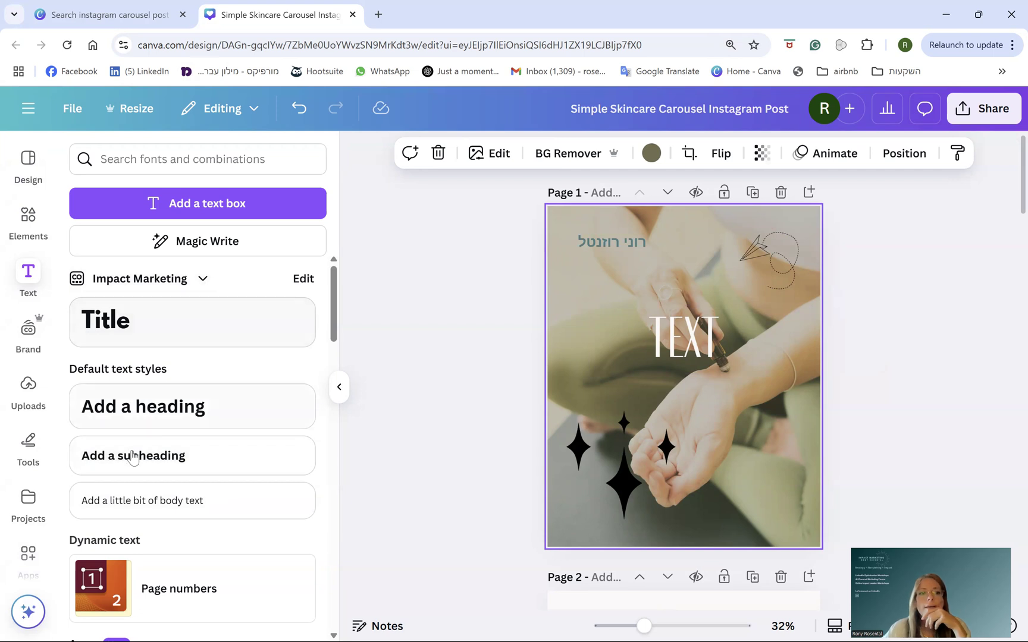
- Add a teal square and stretch it into a thin banner at the top left
left_click(28, 224)
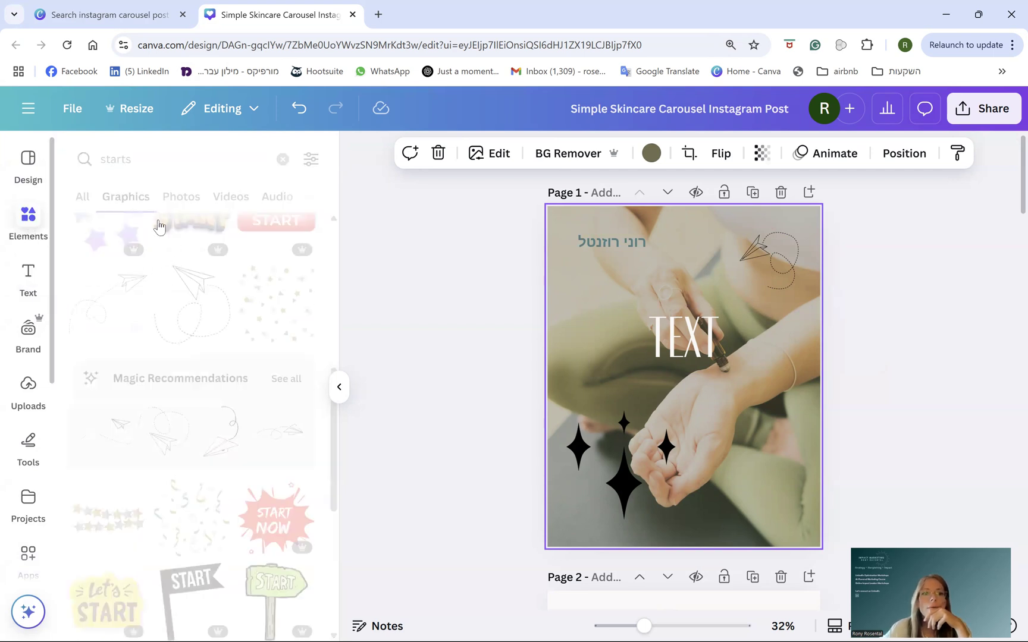
left_click(84, 202)
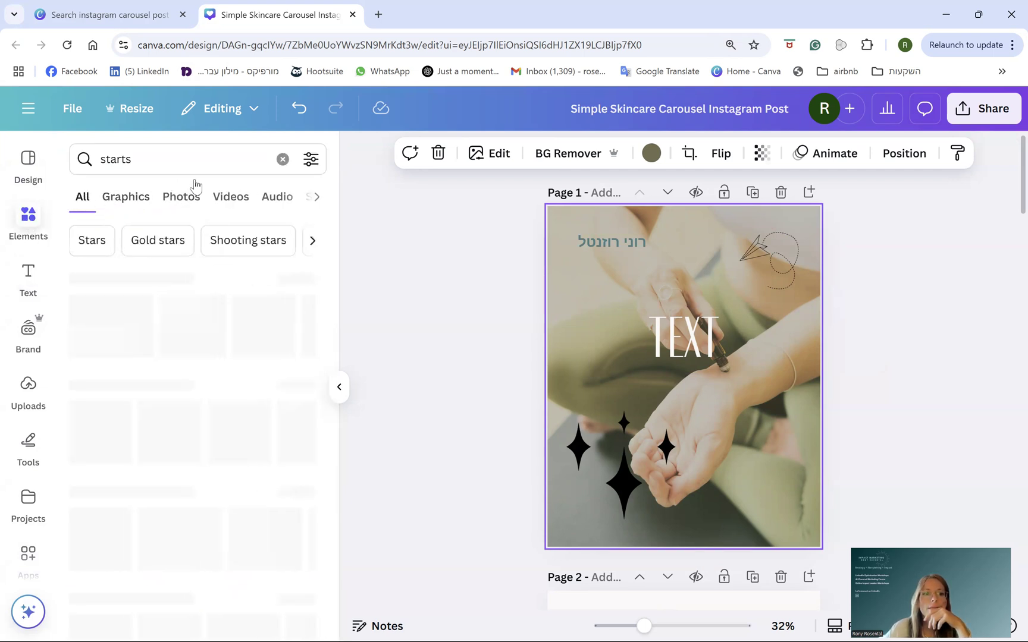
left_click(283, 158)
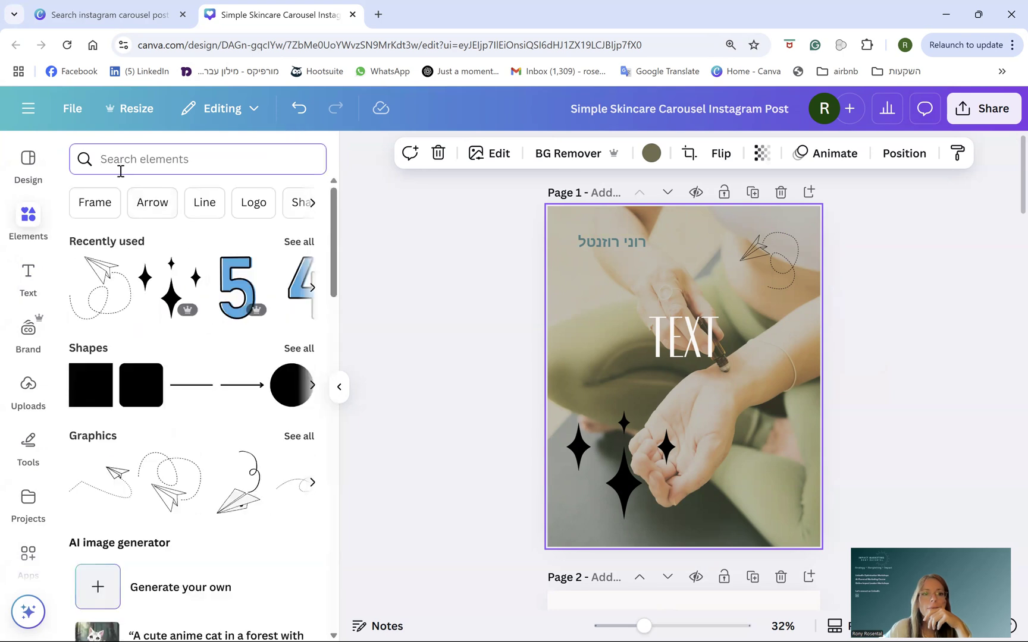
left_click(78, 390)
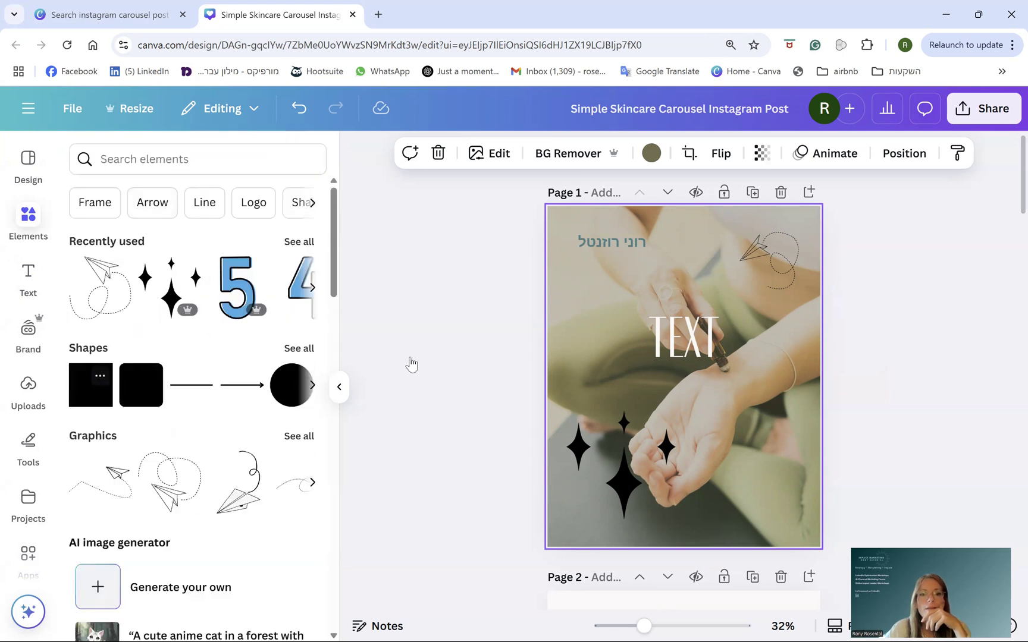
left_click_drag(667, 388, 583, 259)
left_click_drag(645, 251, 738, 250)
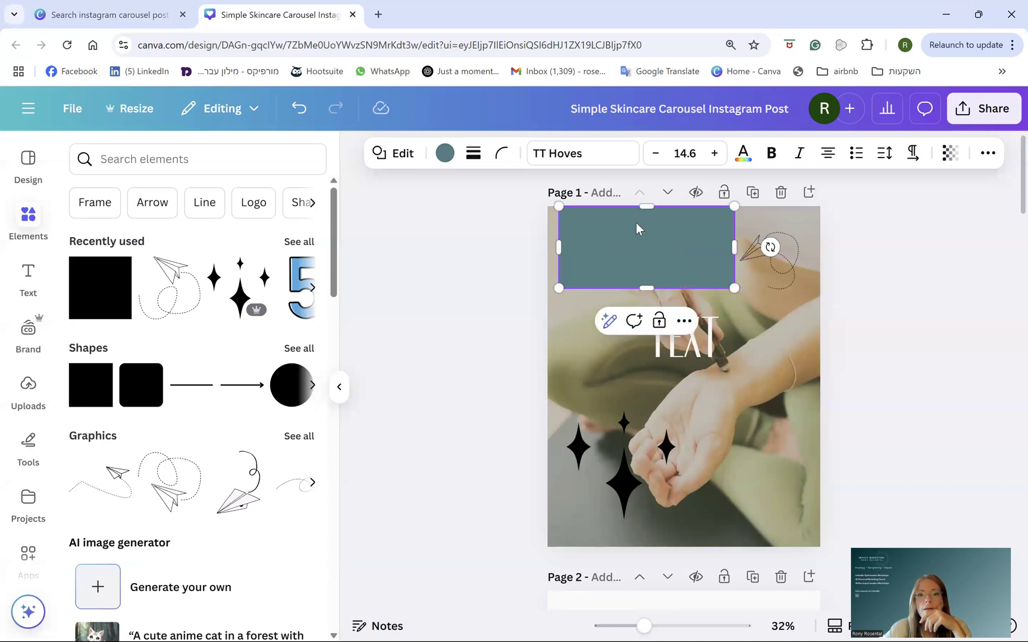
left_click_drag(648, 208, 648, 222)
left_click_drag(648, 285, 672, 250)
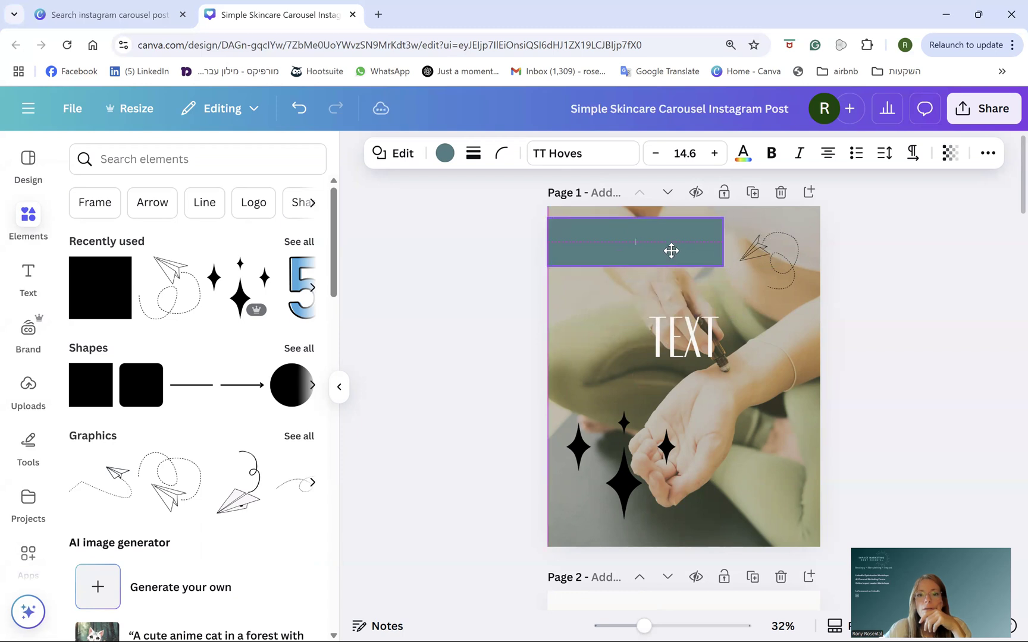
- Position the teal rectangle directly under the Hebrew name
right_click(675, 254)
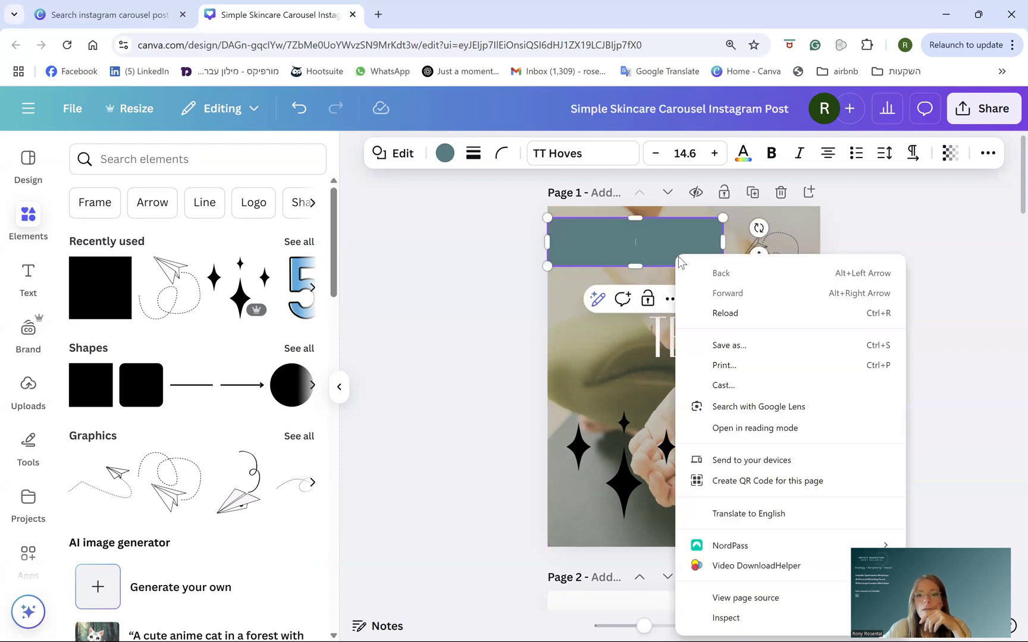
right_click(657, 232)
left_click(642, 241)
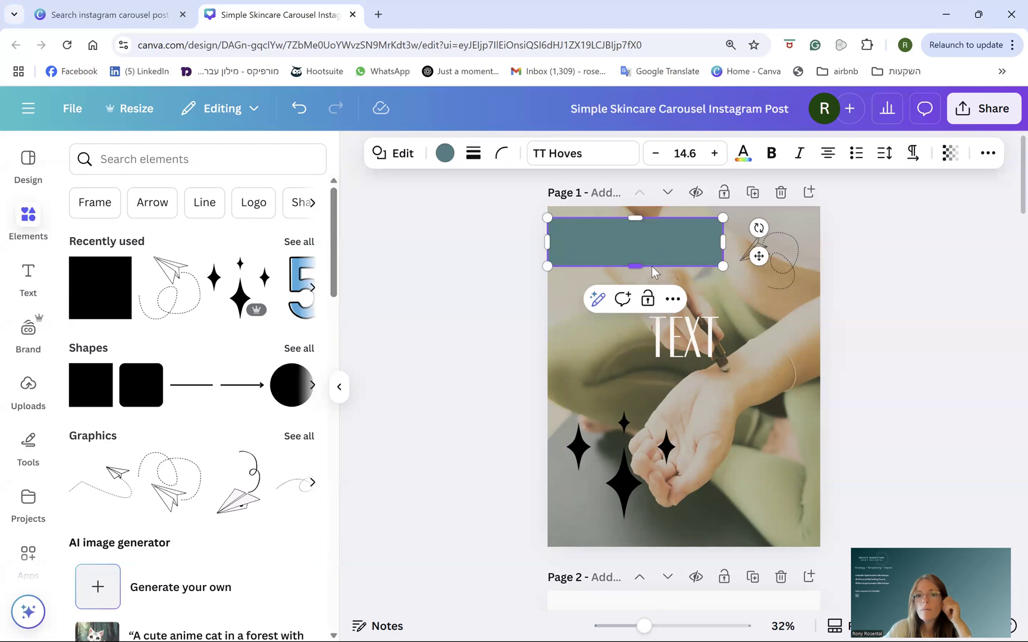
left_click(673, 299)
mouse_move(718, 493)
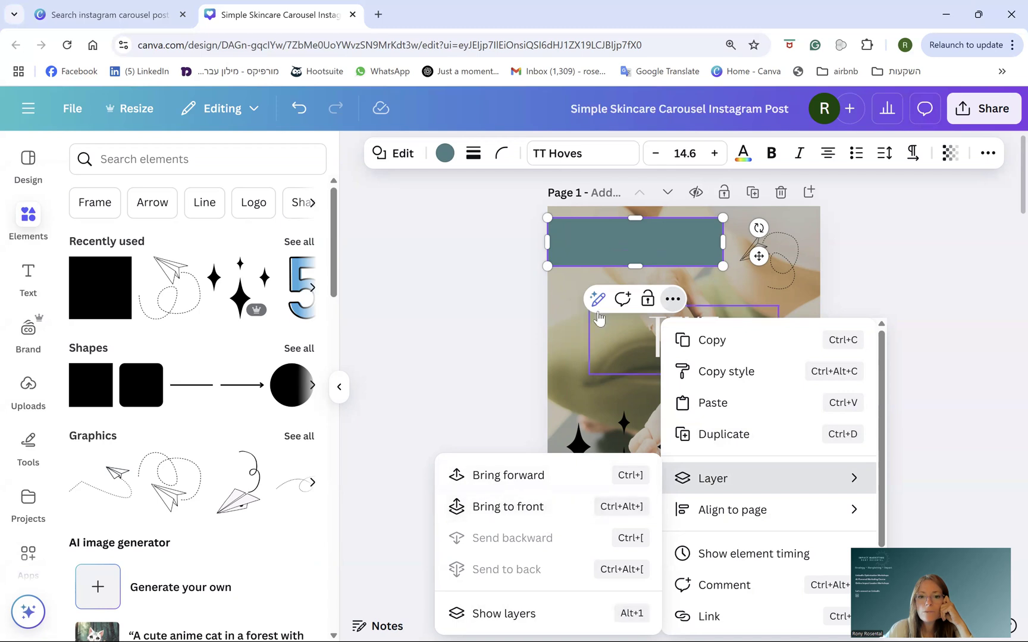
left_click(560, 303)
left_click(608, 245)
left_click_drag(621, 244, 682, 333)
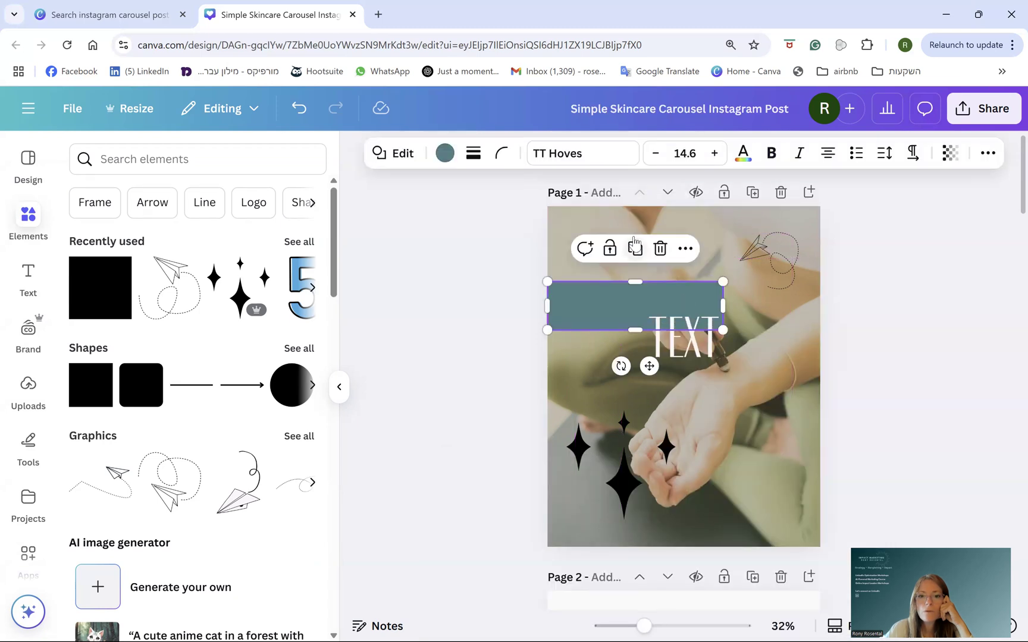
left_click(574, 255)
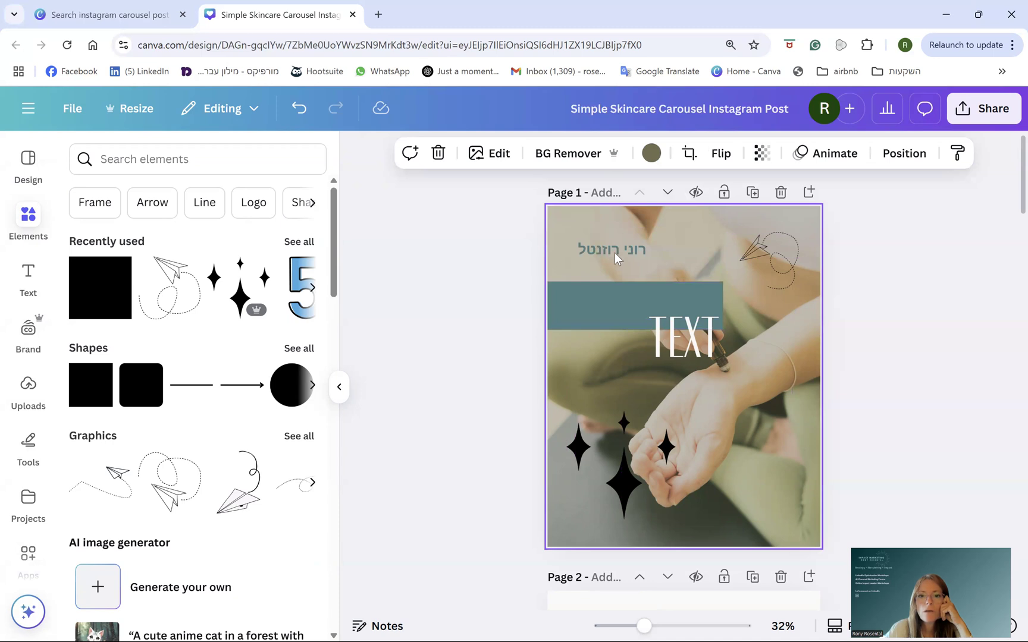
mouse_move(621, 285)
left_mouse_down()
mouse_move(622, 300)
mouse_move(621, 277)
left_mouse_up()
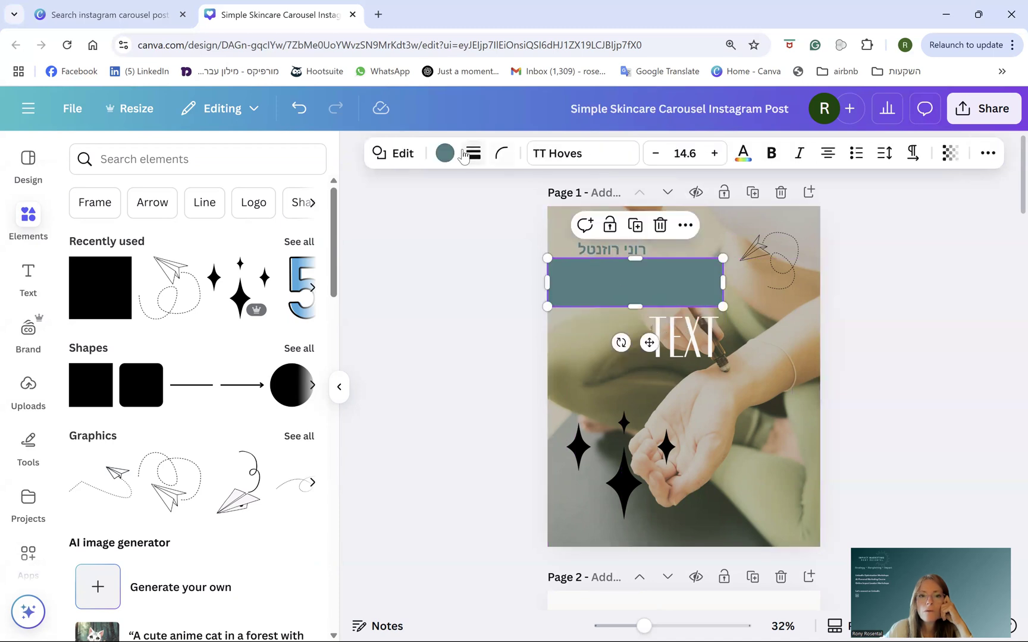
- Fill the rectangle white and place it behind the Hebrew name
left_click(122, 325)
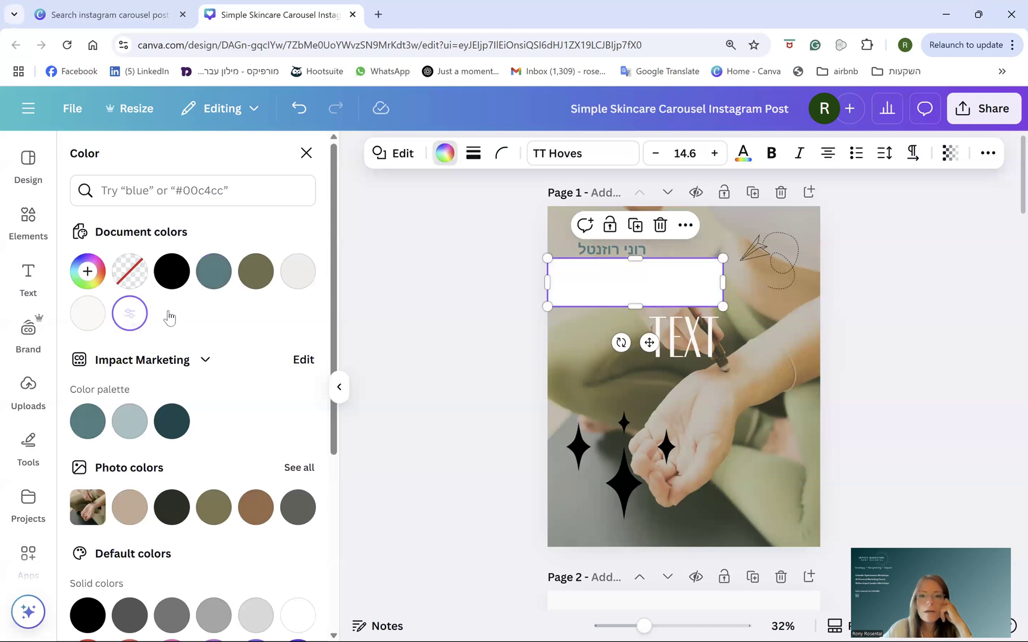
left_click_drag(661, 300, 666, 262)
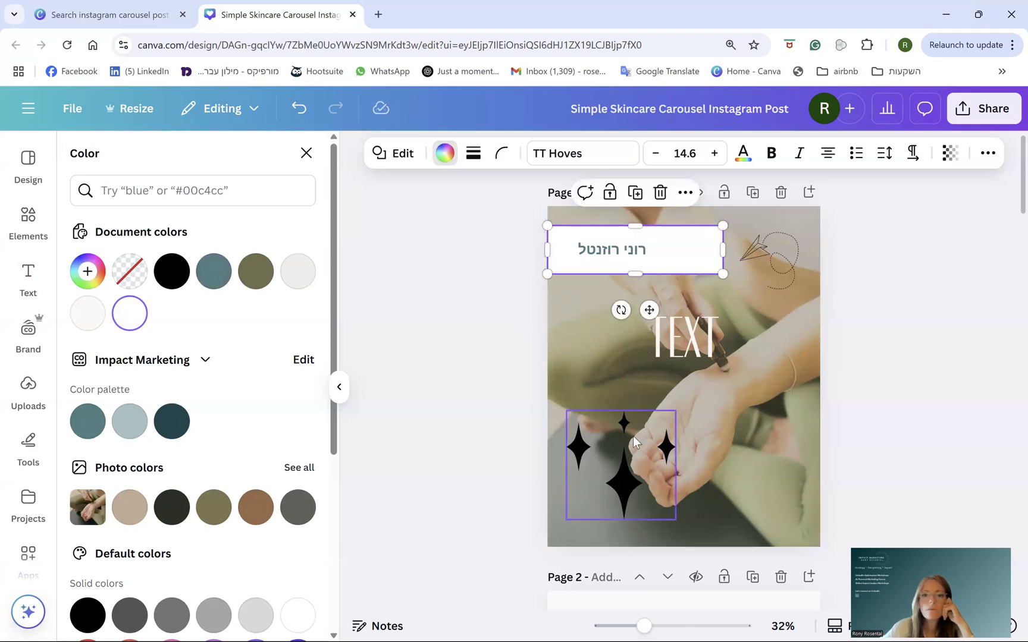
left_click(307, 153)
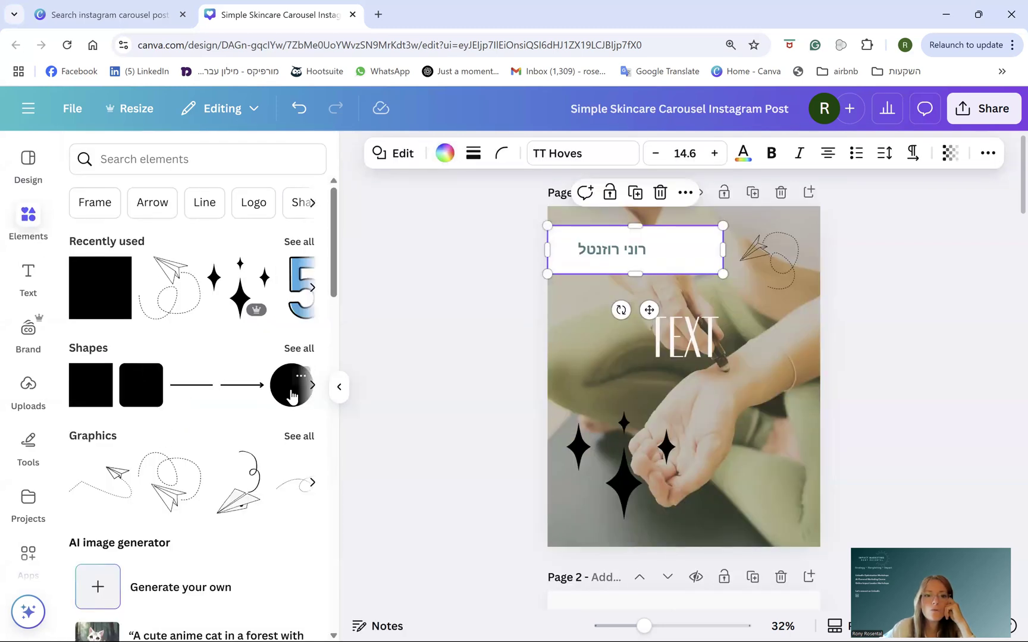
- Add a teal circle at top right and send it behind the white name banner
left_click(292, 396)
left_click_drag(674, 400, 705, 273)
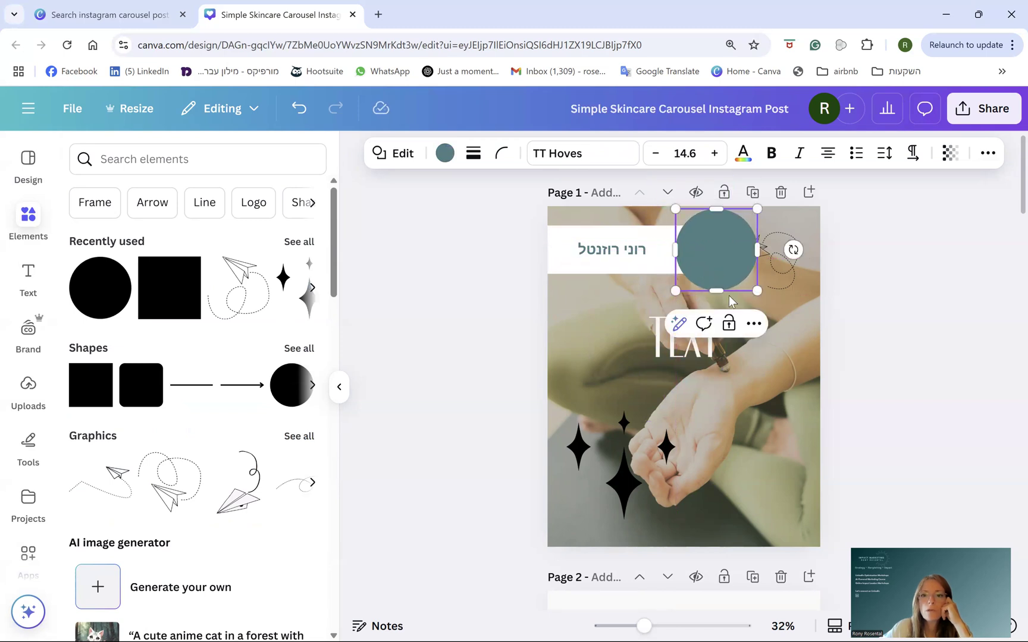
left_click(754, 324)
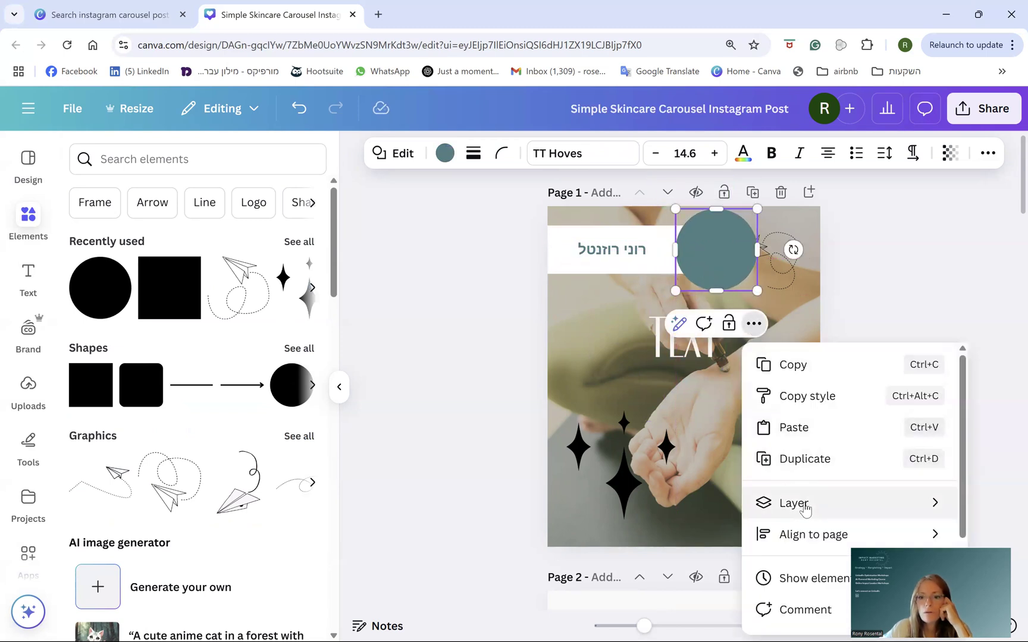
mouse_move(805, 510)
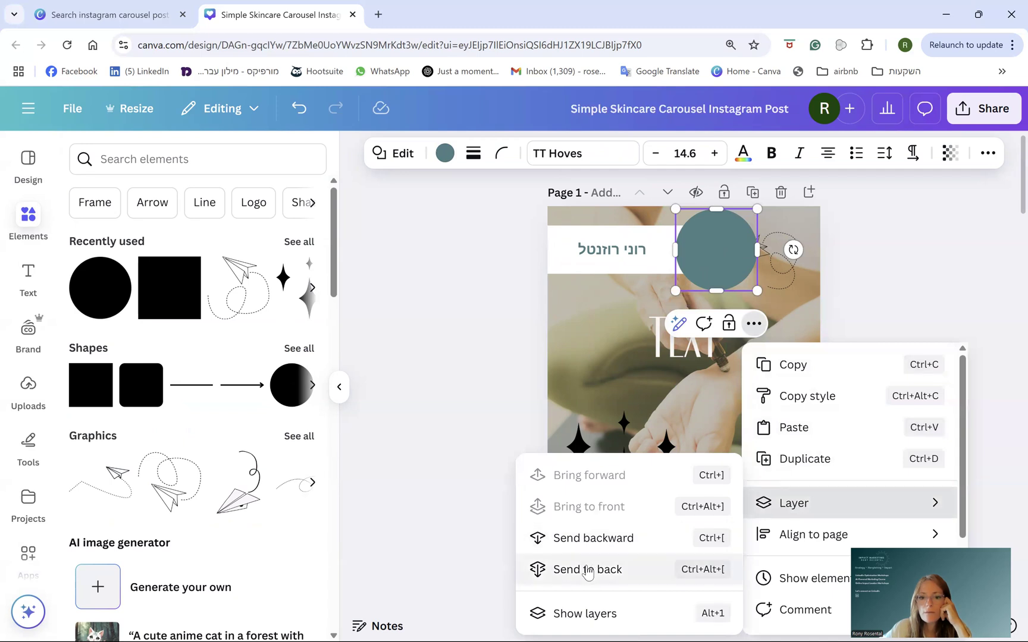
left_click(591, 538)
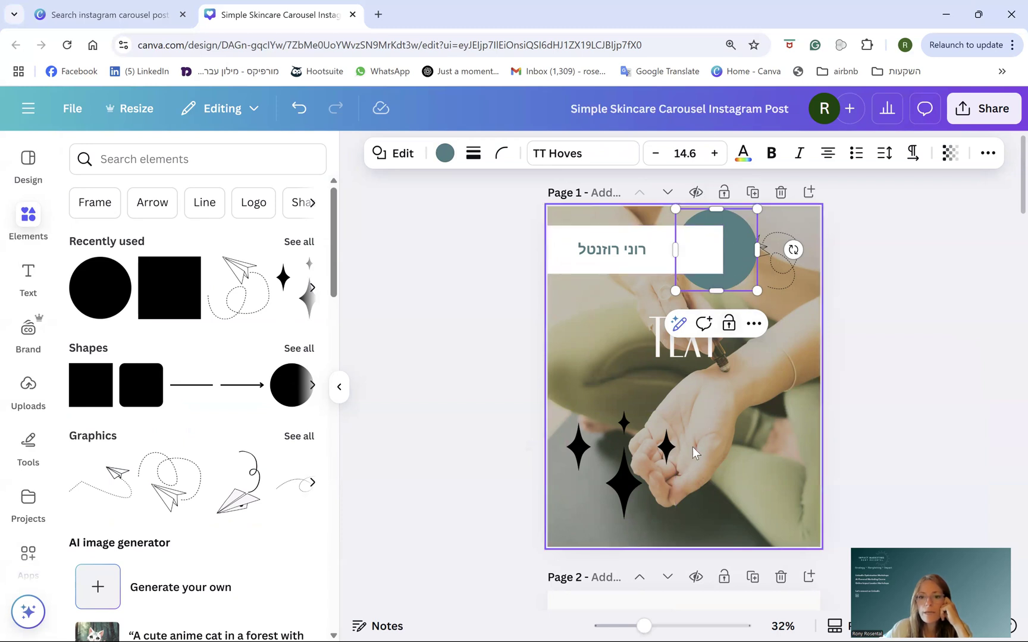
- Move TEXT to the bottom left and bring the sparkles over the circle, to the front
left_click_drag(630, 480, 700, 308)
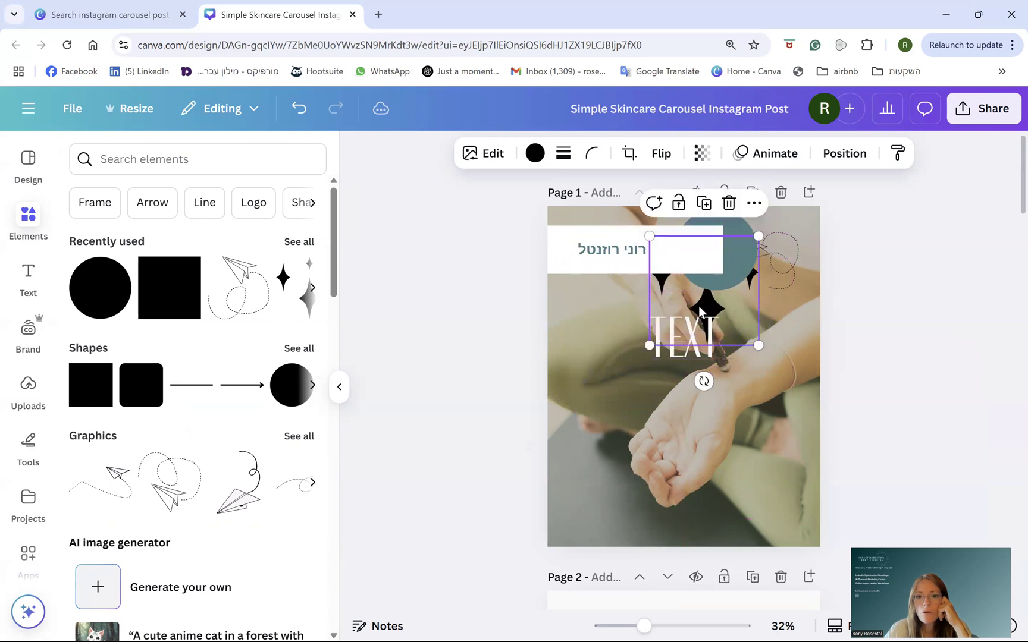
left_click_drag(679, 361, 599, 540)
left_click_drag(708, 313, 704, 326)
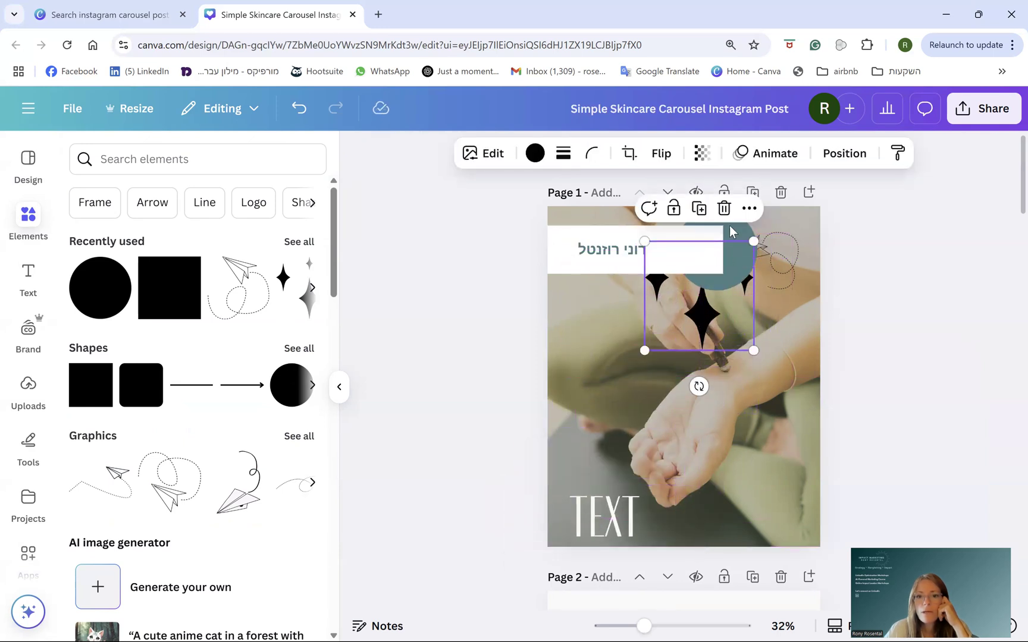
left_click(749, 209)
mouse_move(792, 420)
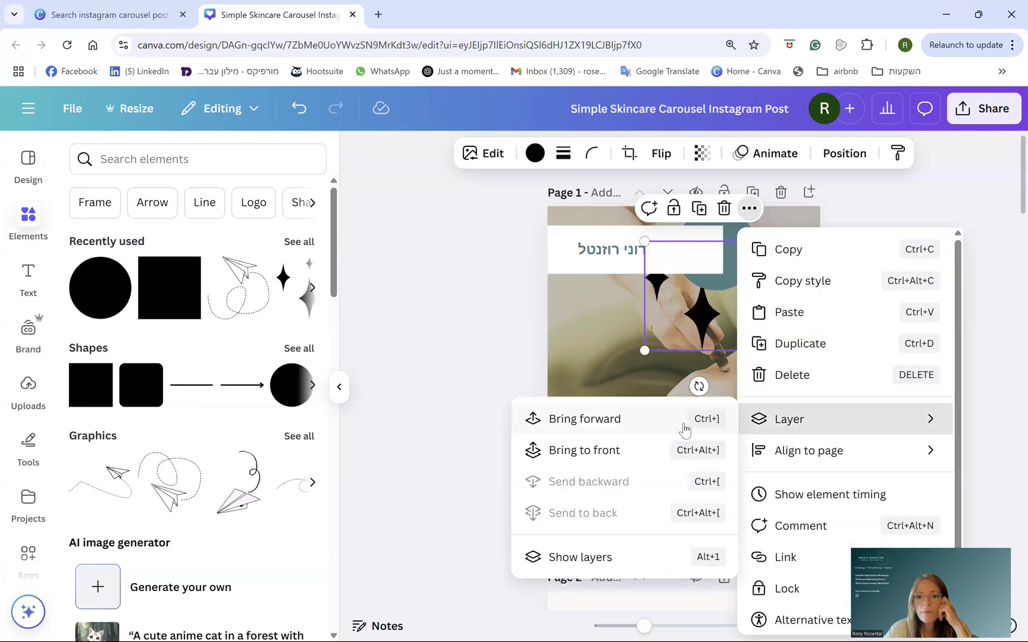
left_click(605, 426)
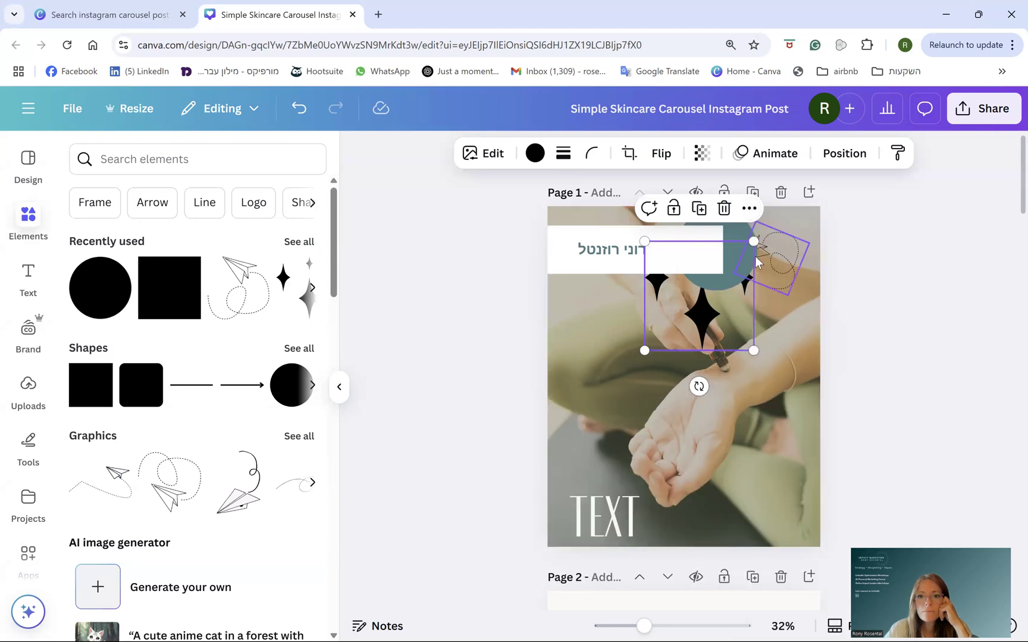
left_click(749, 209)
mouse_move(798, 419)
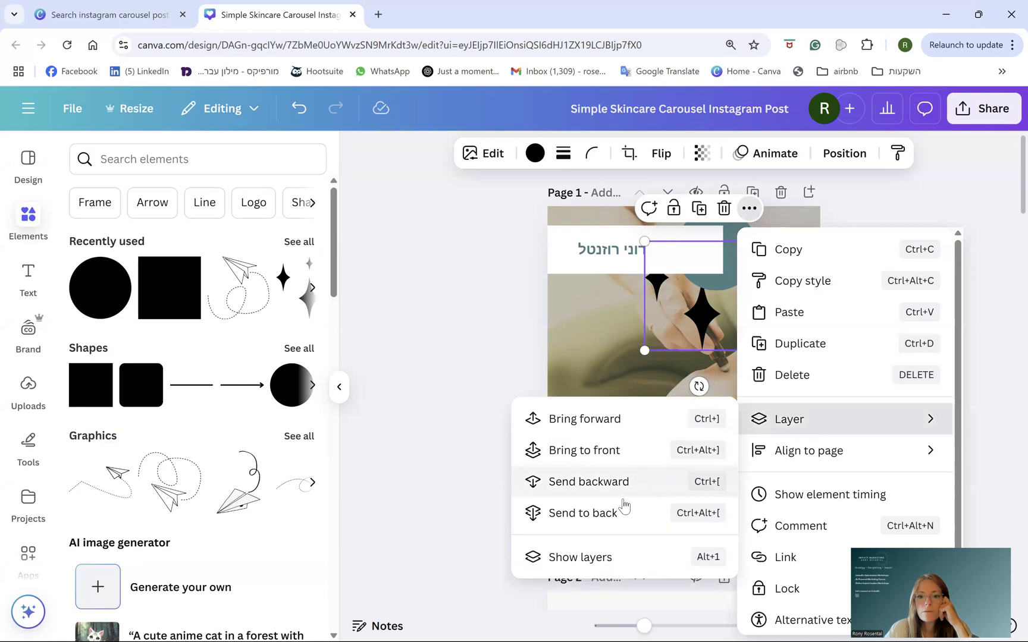
left_click(595, 452)
- Enlarge the sparkle group and duplicate it
mouse_move(705, 317)
left_mouse_down()
mouse_move(721, 306)
mouse_move(710, 312)
left_mouse_up()
left_click_drag(757, 350, 809, 397)
left_click_drag(738, 367, 699, 433)
left_click(727, 403)
left_click(719, 446)
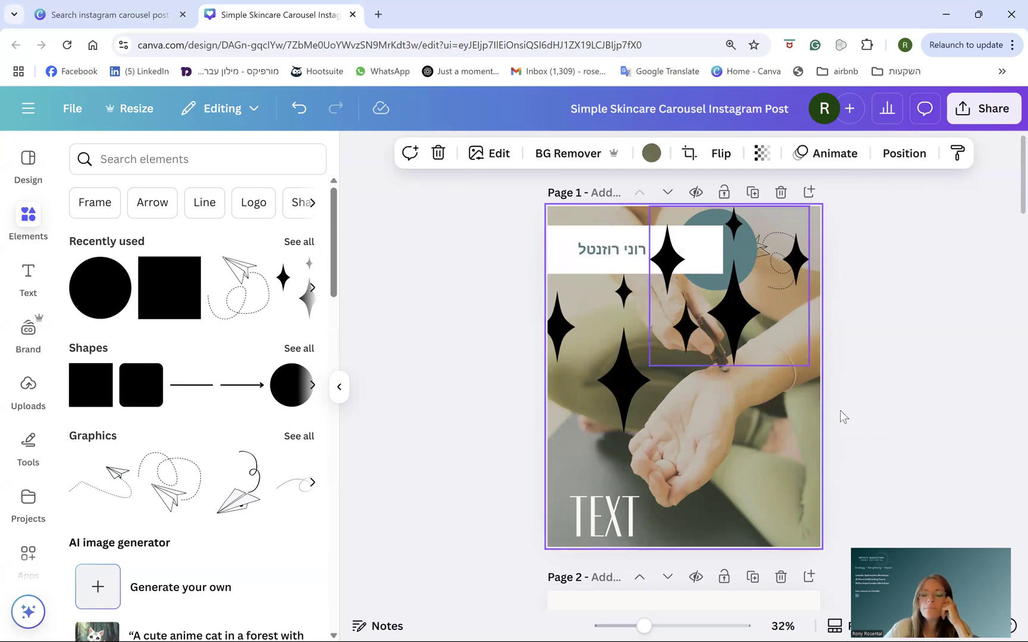
scroll(665, 496, "down", 6)
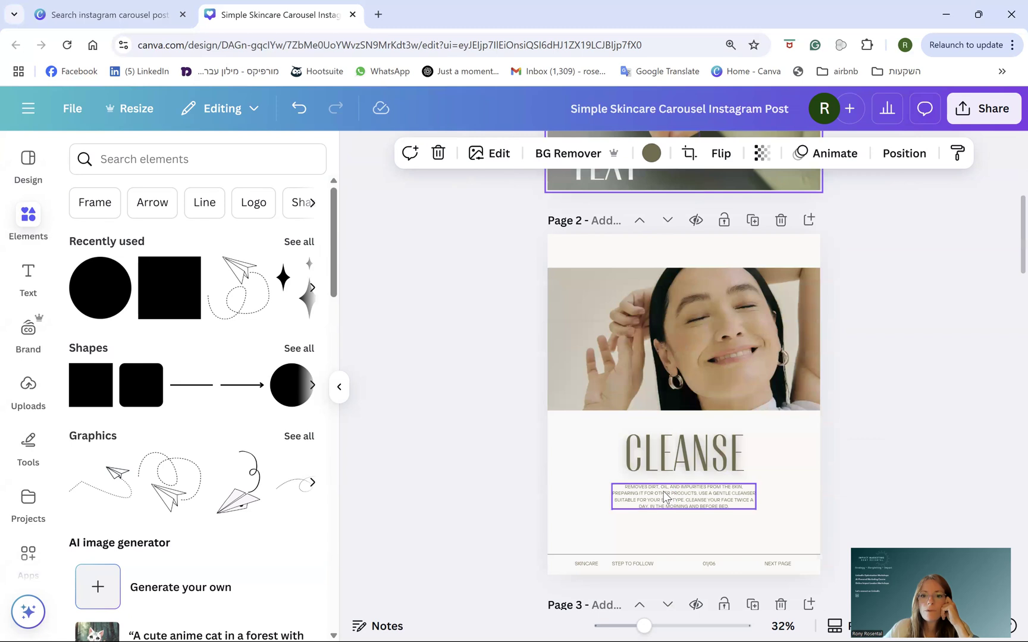
scroll(665, 493, "down", 1)
scroll(669, 476, "up", 1)
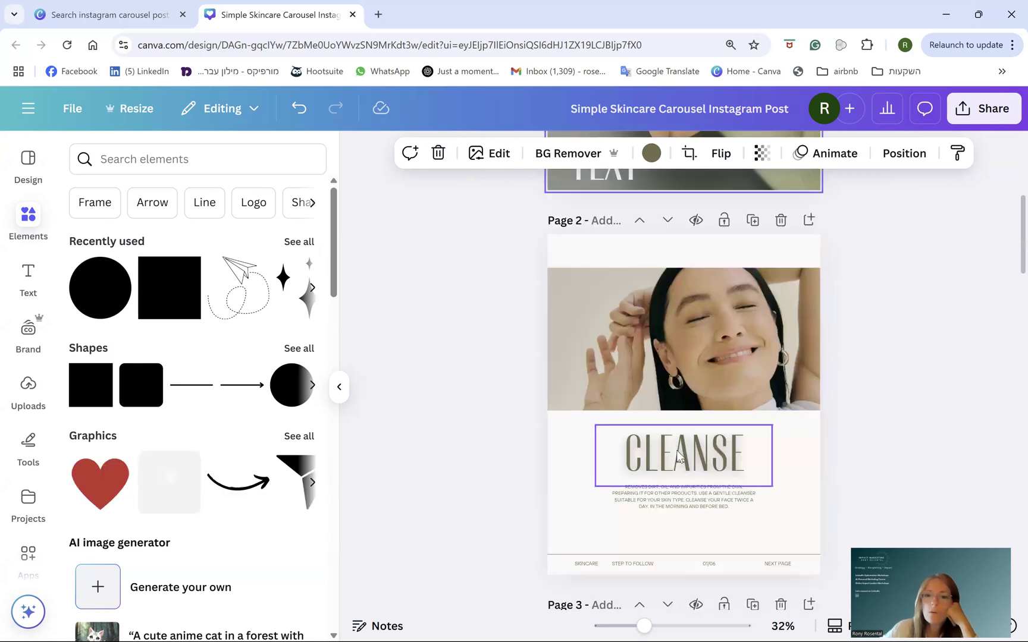
- Replace TEXT with the Hebrew headline '5 טיפים לשינה טובה'
scroll(679, 458, "up", 5)
scroll(680, 461, "down", 5)
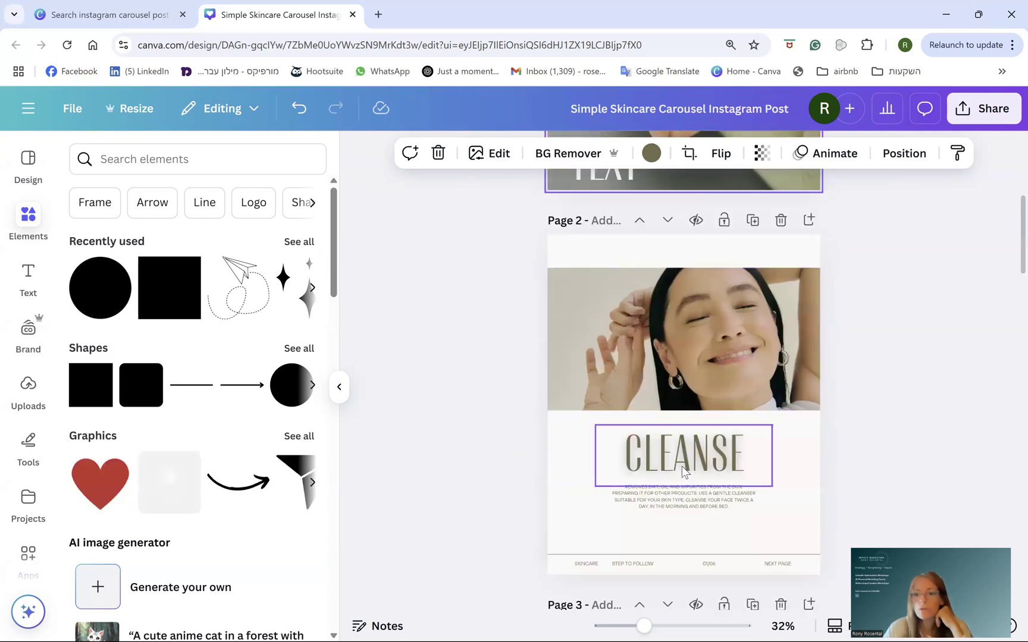
scroll(699, 386, "up", 5)
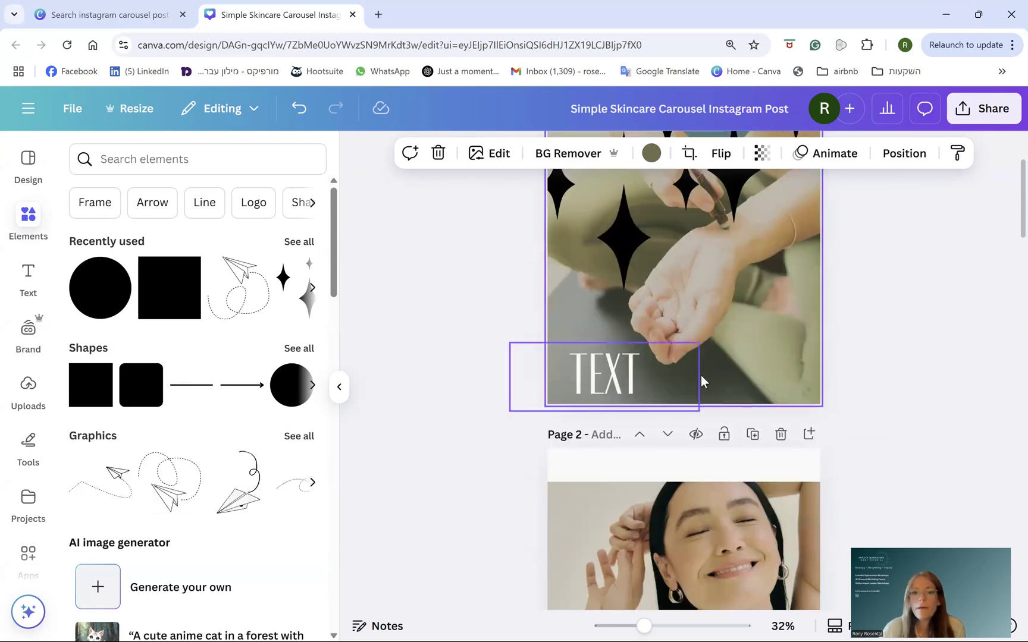
scroll(723, 387, "down", 5)
scroll(723, 390, "up", 5)
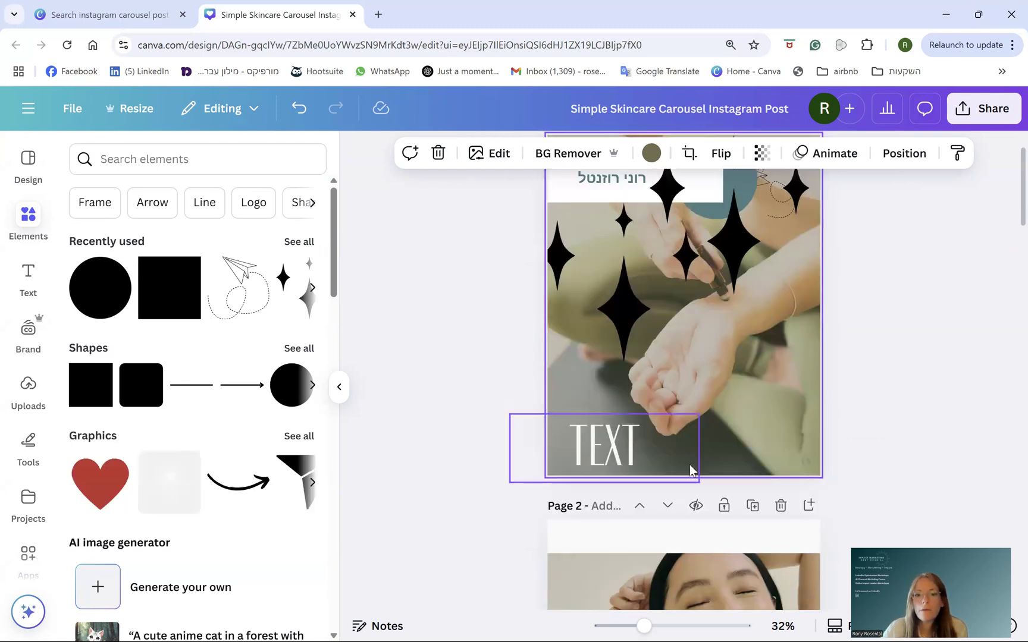
left_click_drag(643, 420, 715, 422)
double_click(687, 411)
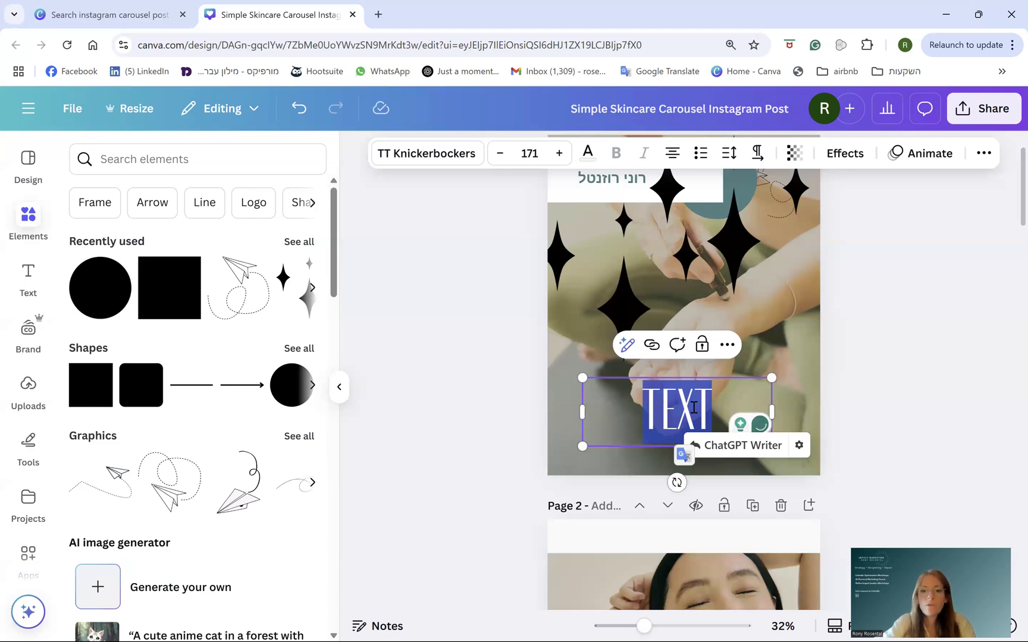
type("5 אפ")
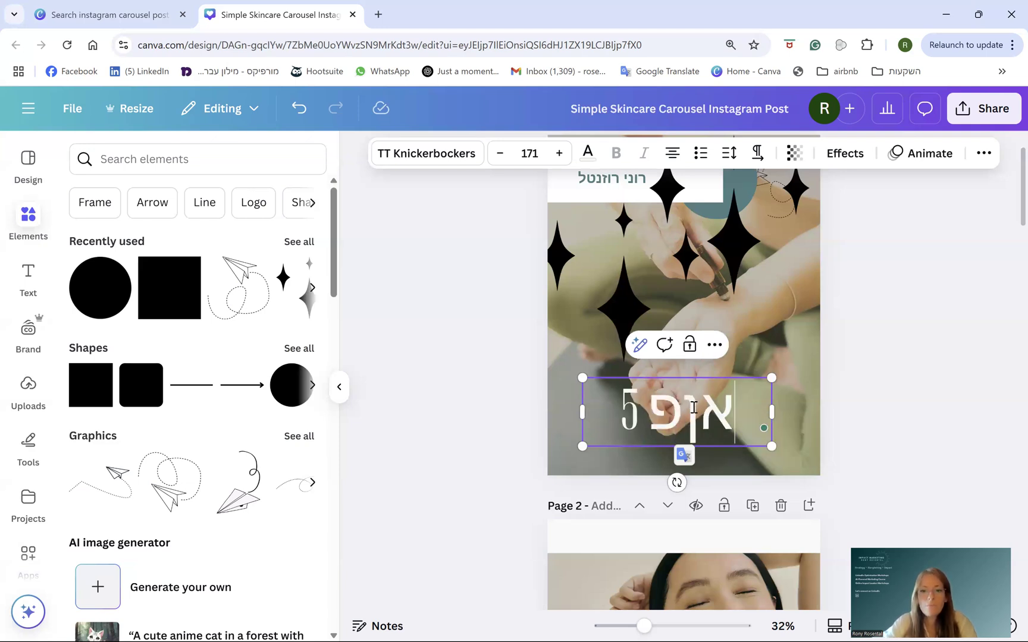
key("BackSpace")
type("5 טיפים")
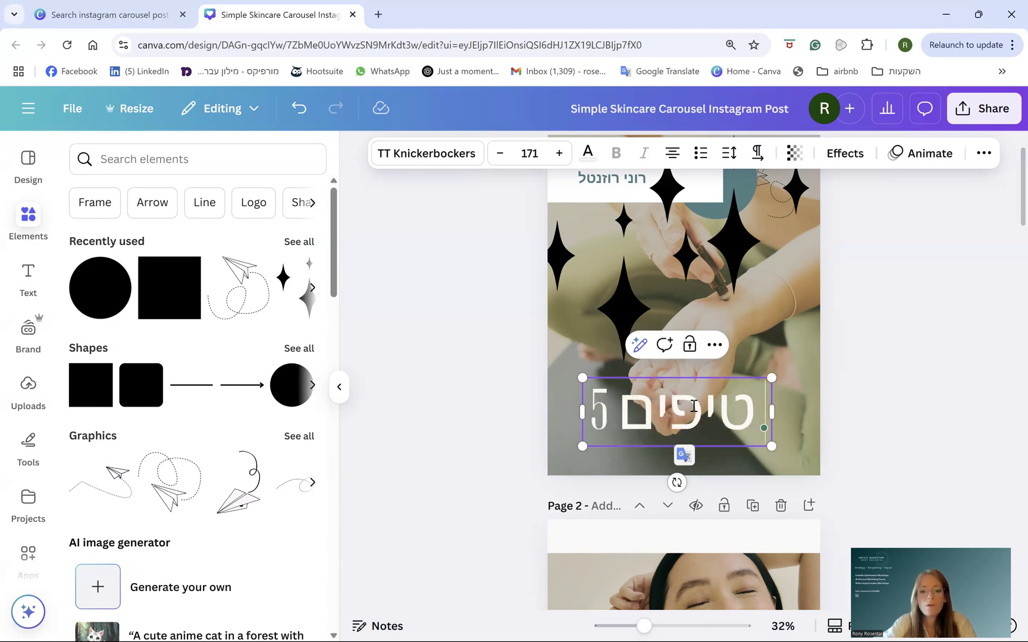
type(" לשינה טובה")
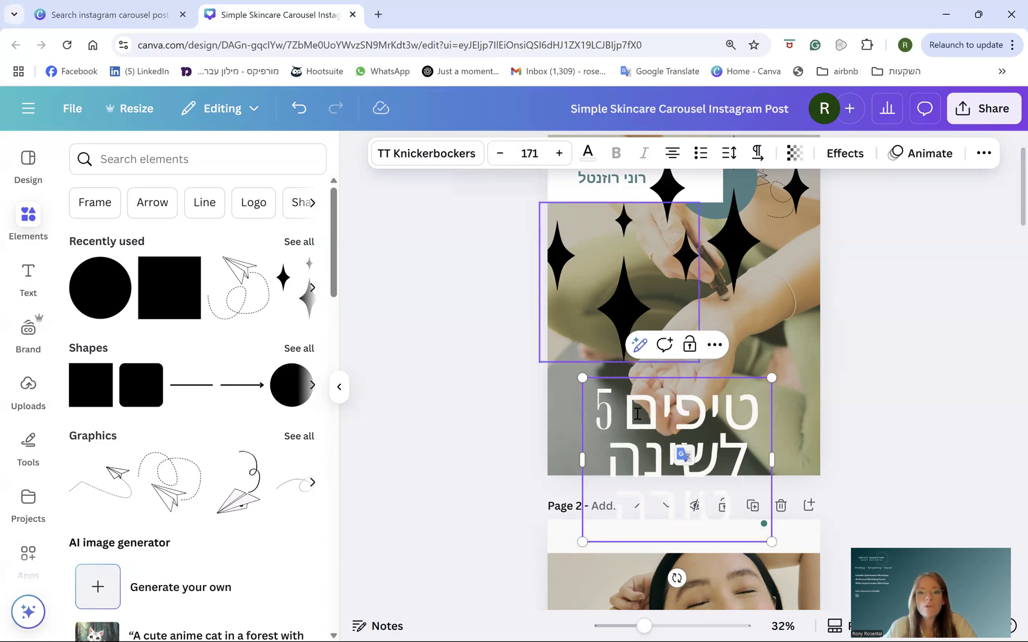
- Set the whole headline's font size to 17
key("ctrl+a")
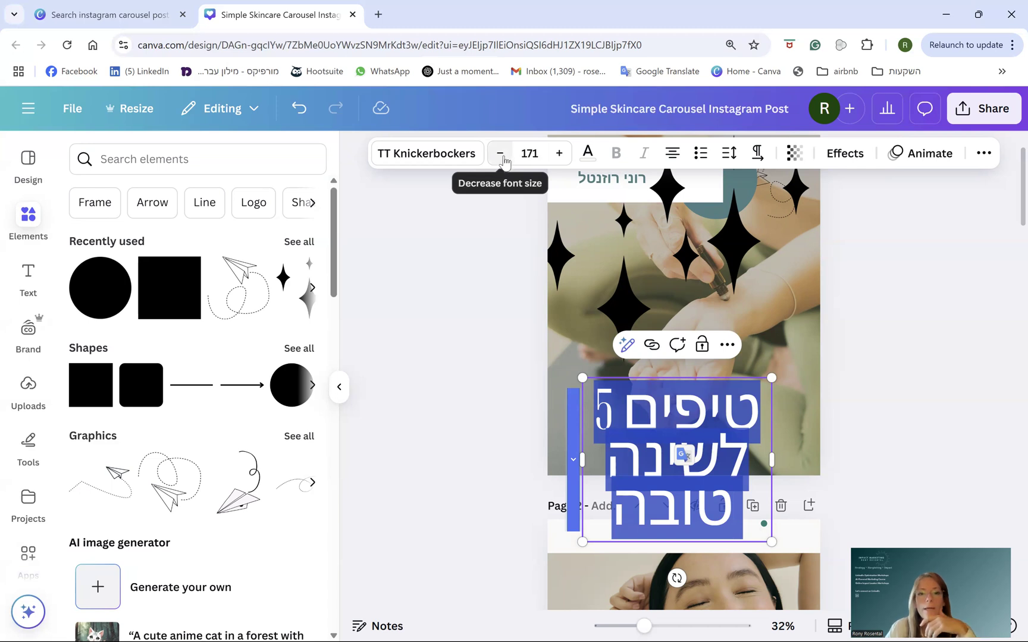
left_click(529, 154)
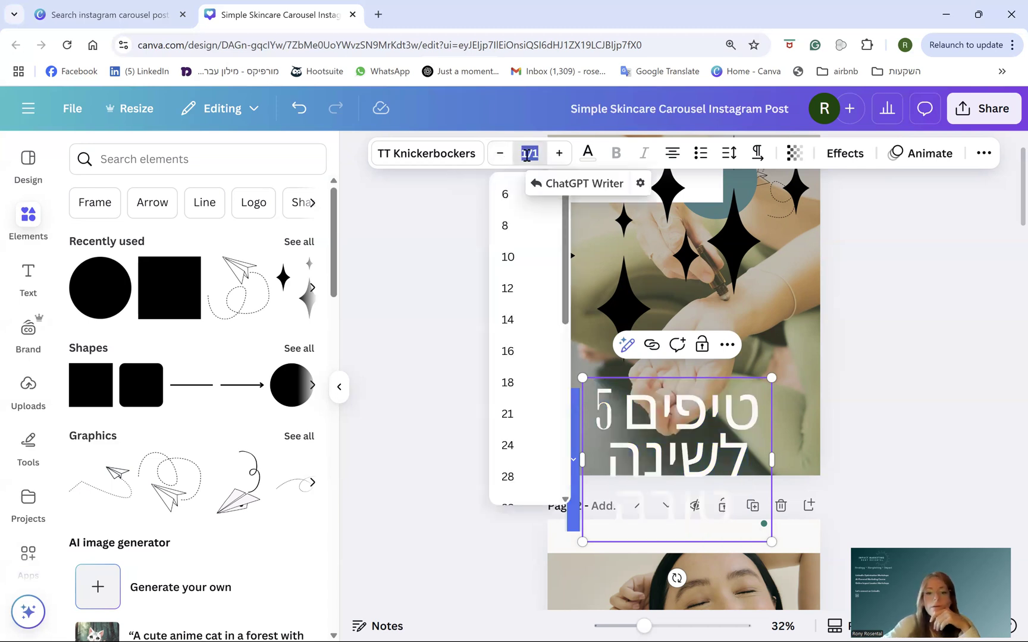
type("17")
key("Return")
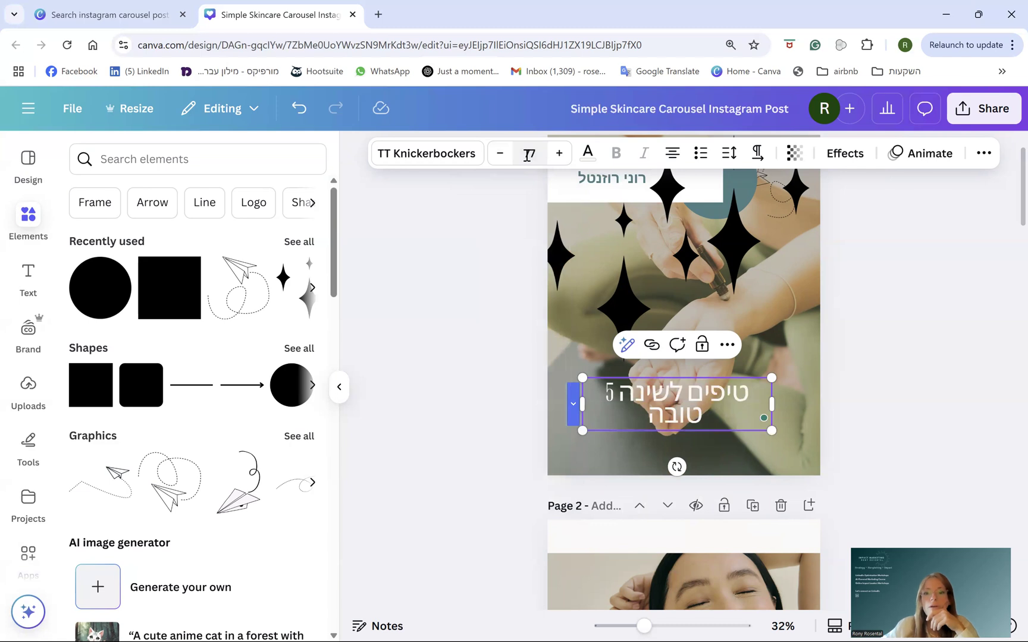
- Switch the headline to right-to-left and enlarge it to size 110 across the cover
left_click(757, 154)
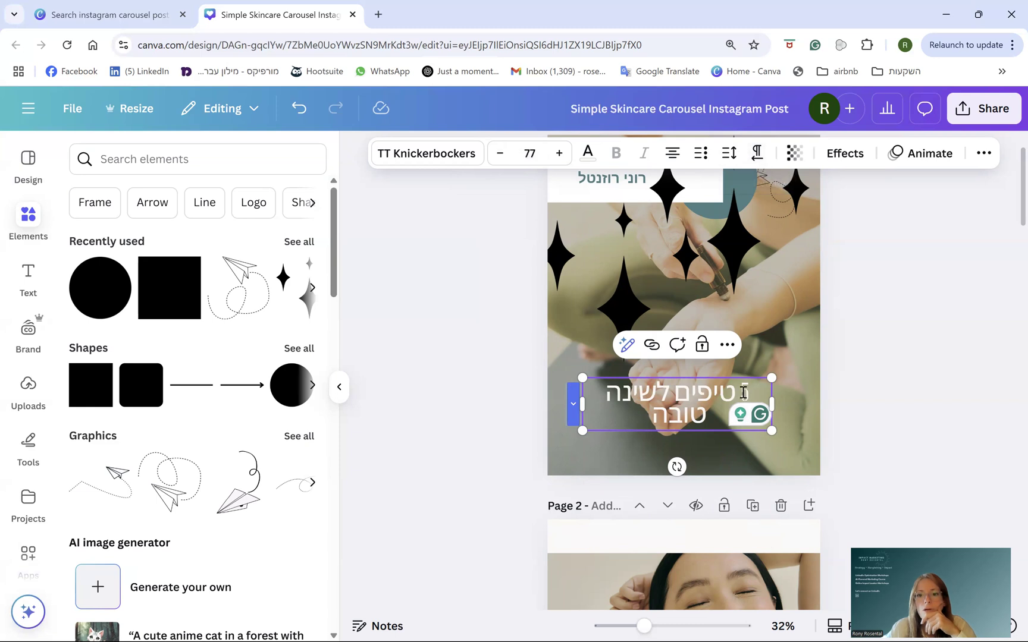
key("Escape")
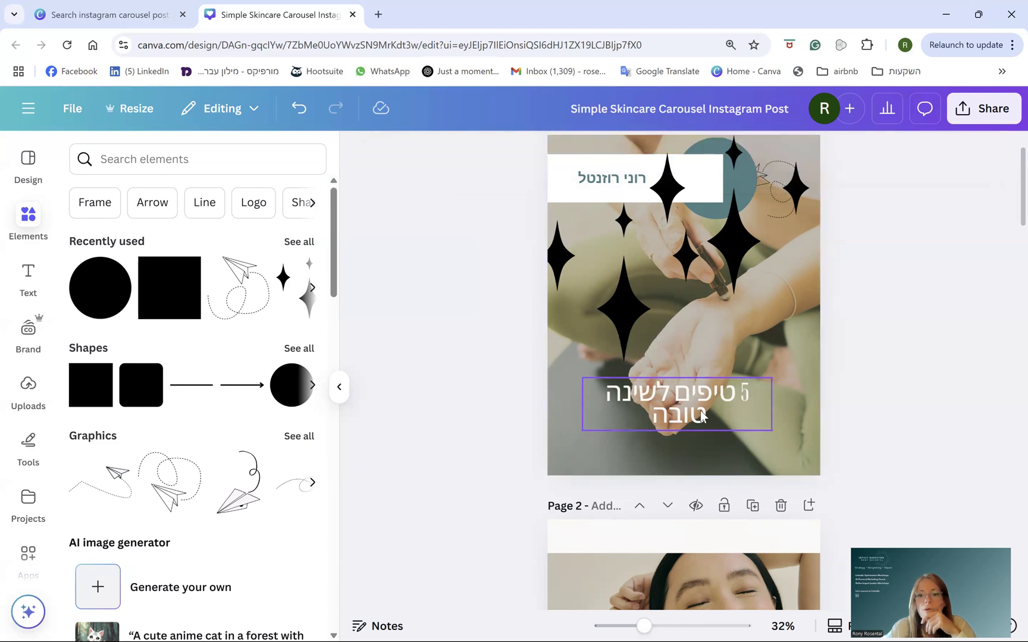
left_click_drag(772, 377, 852, 355)
left_click_drag(779, 416, 747, 401)
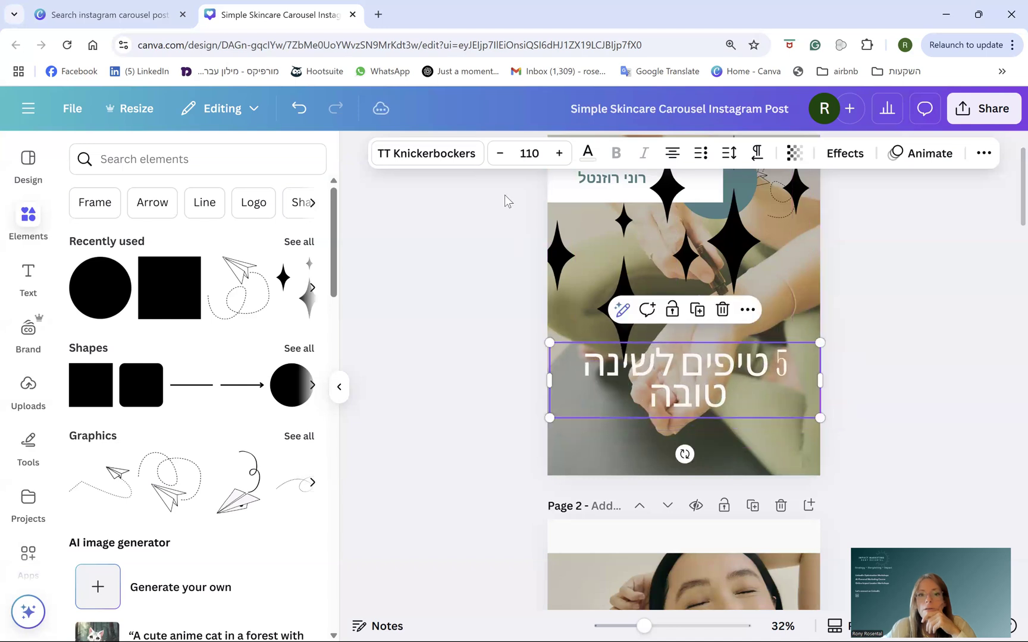
- Search fonts for Hebrew, try Calibri (MS), then set the headline to Arial Unicode
key("ctrl+shift+f")
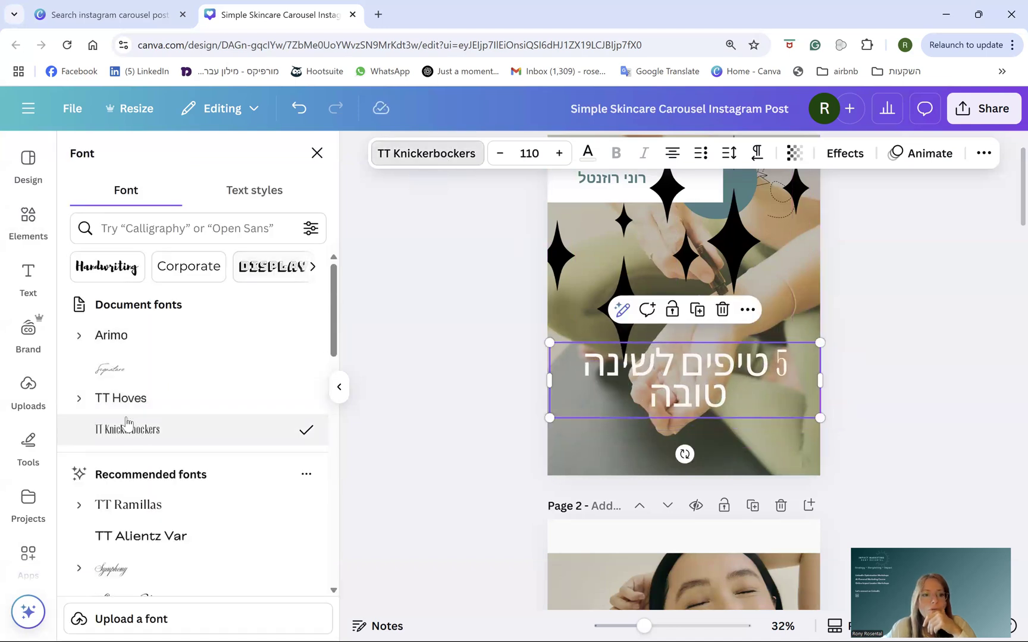
scroll(138, 532, "down", 5)
scroll(137, 532, "down", 5)
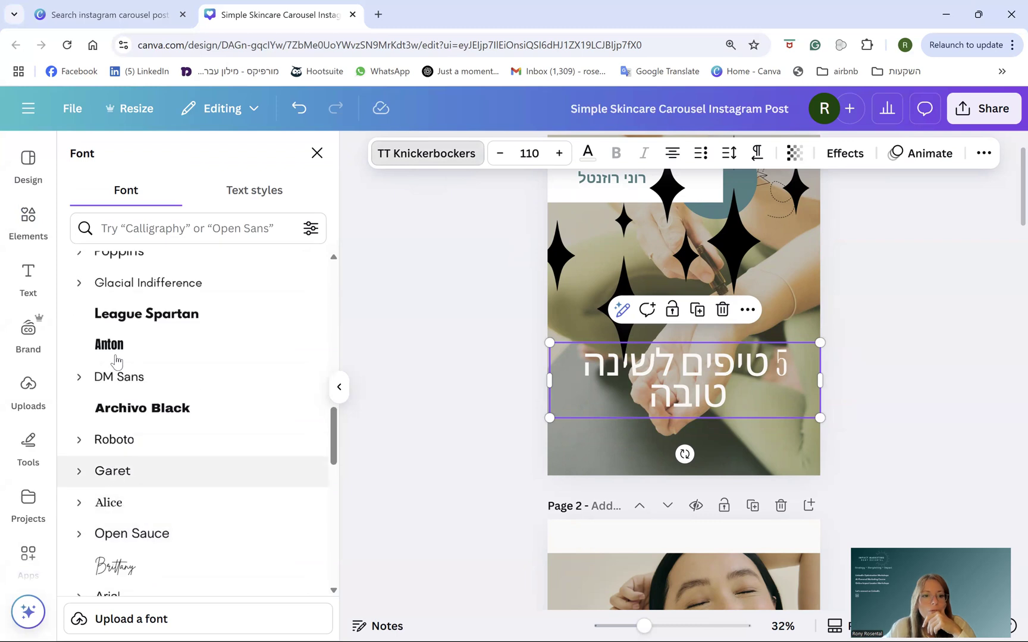
left_click(137, 228)
type("HEBREW")
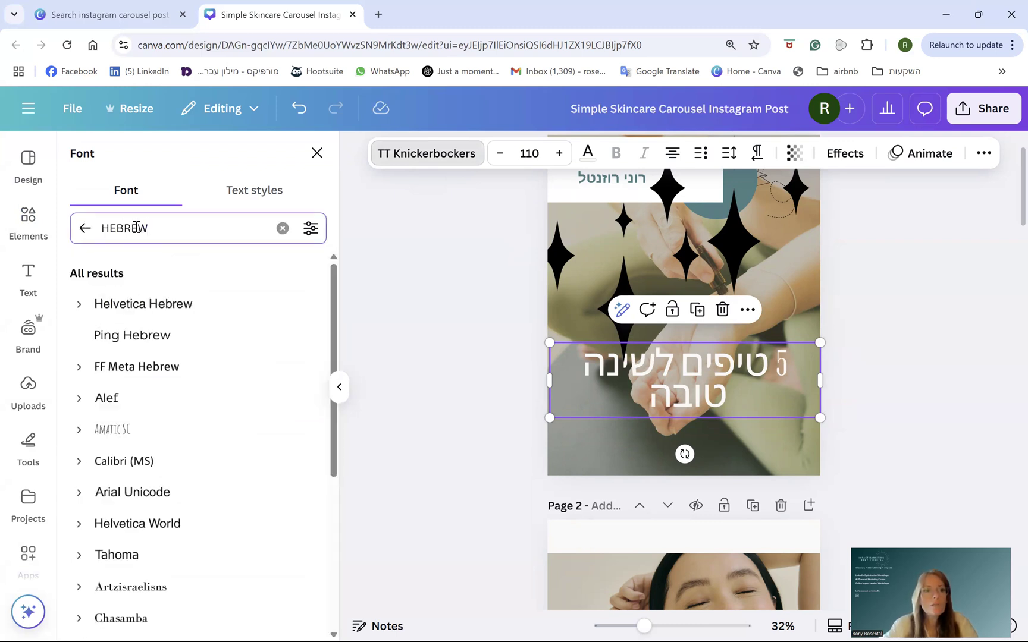
left_click(125, 462)
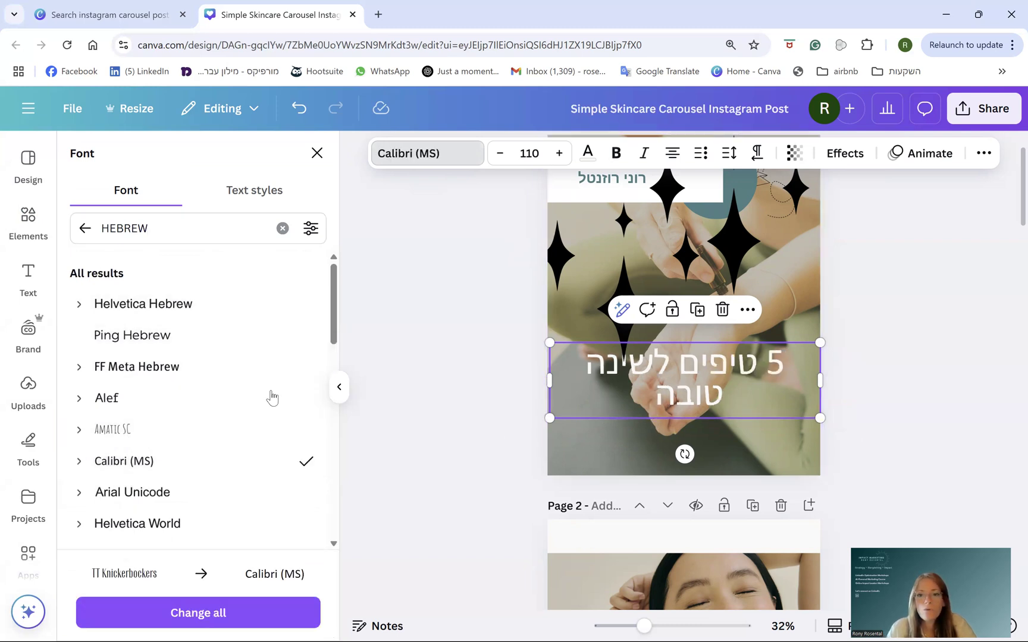
left_click(132, 492)
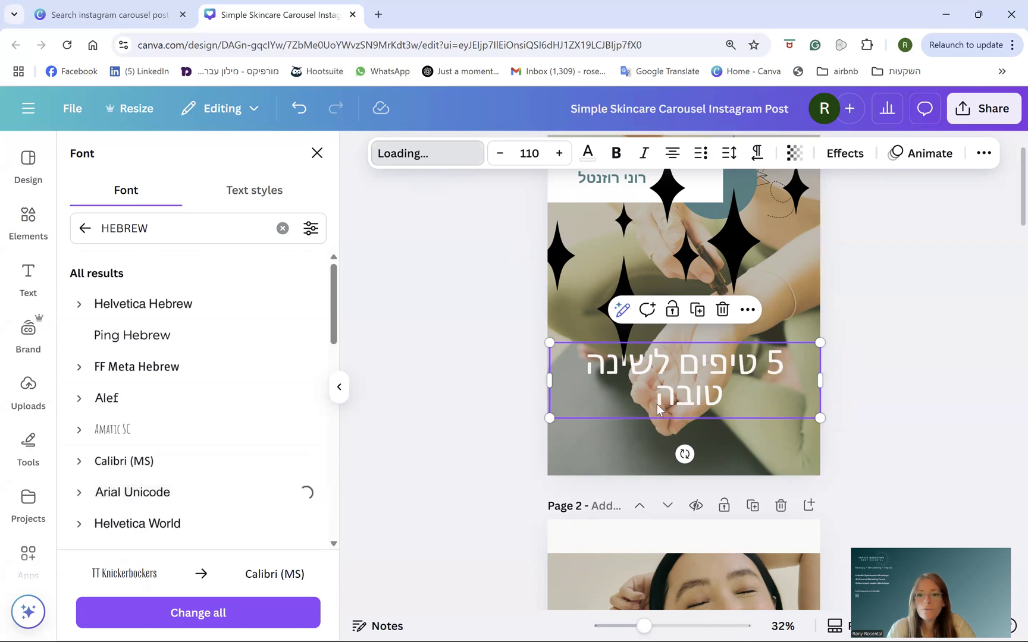
scroll(768, 452, "down", 5)
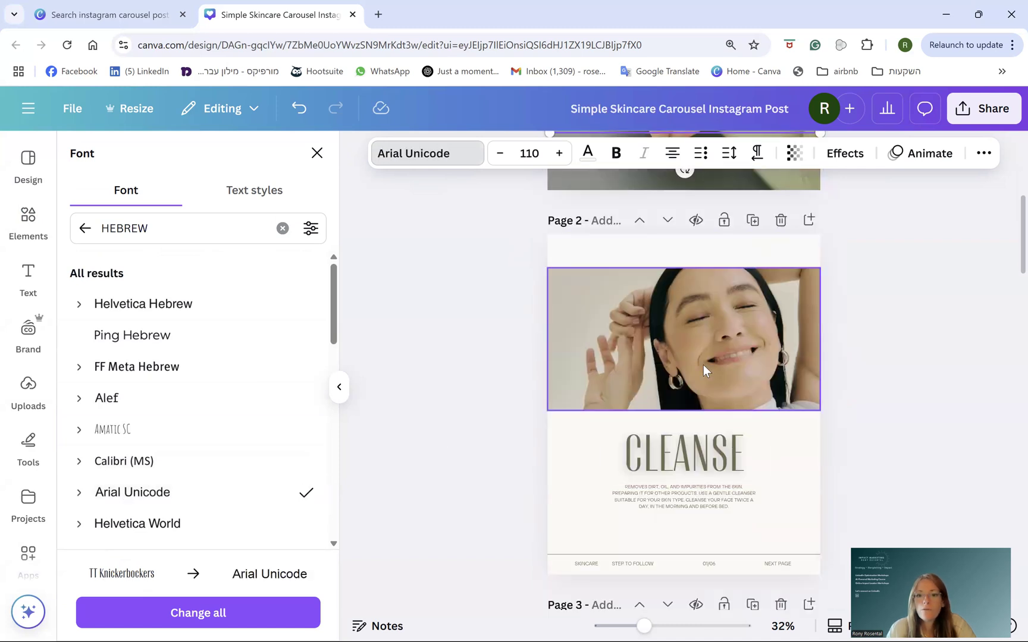
- Select the page 2 photo and browse uploads, cancelling the computer file upload
left_click(703, 364)
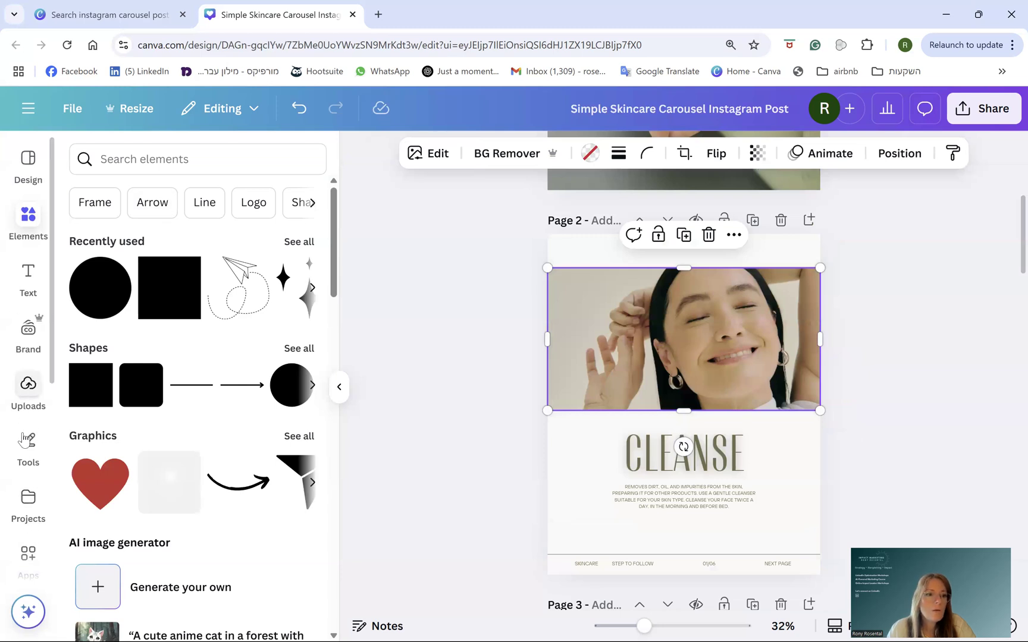
scroll(24, 452, "down", 5)
scroll(23, 452, "up", 5)
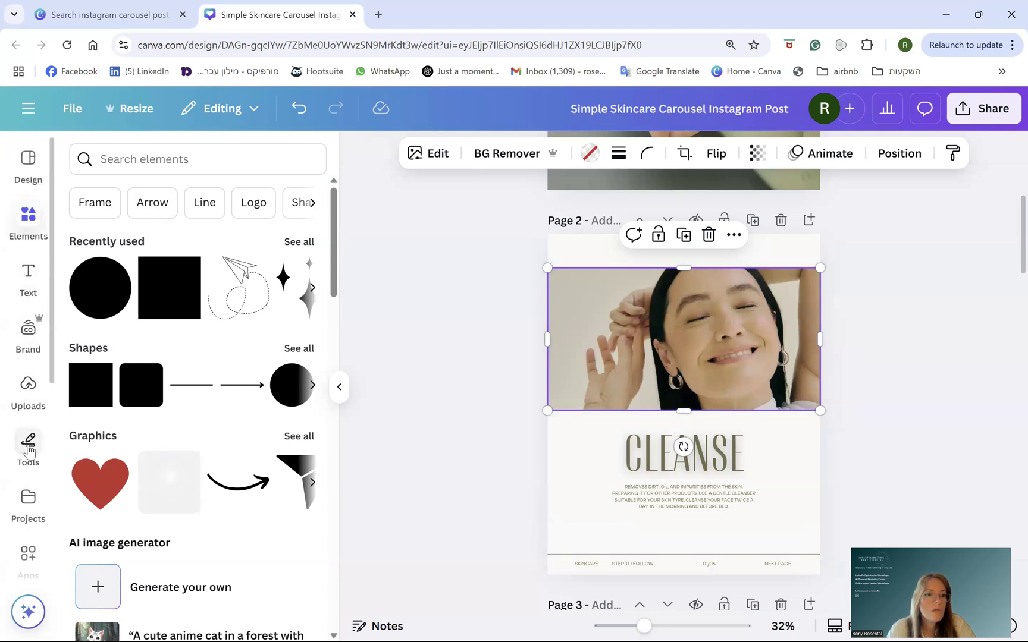
left_click(28, 385)
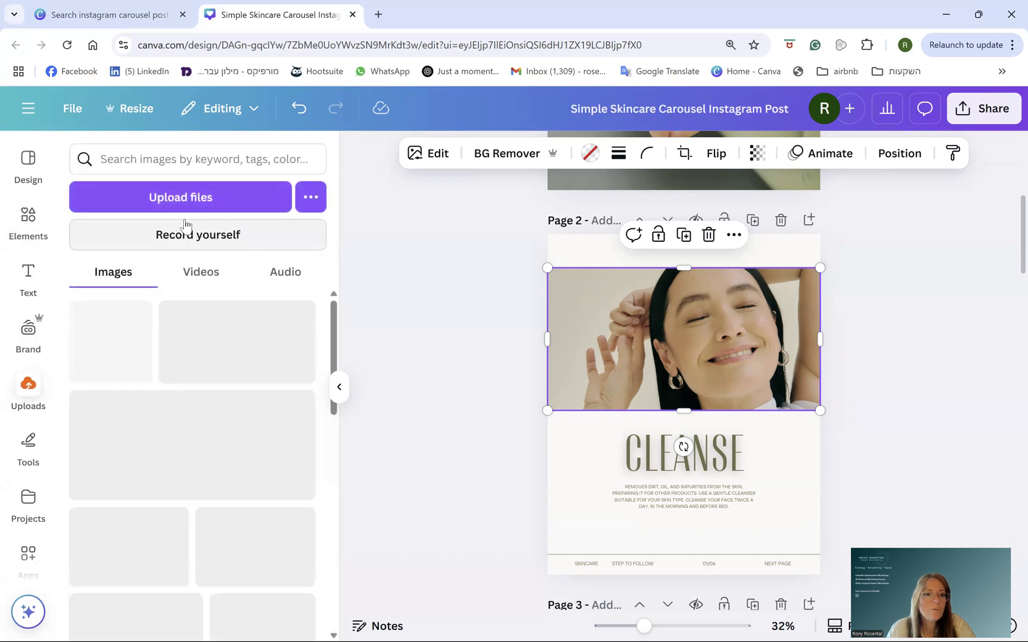
left_click(147, 202)
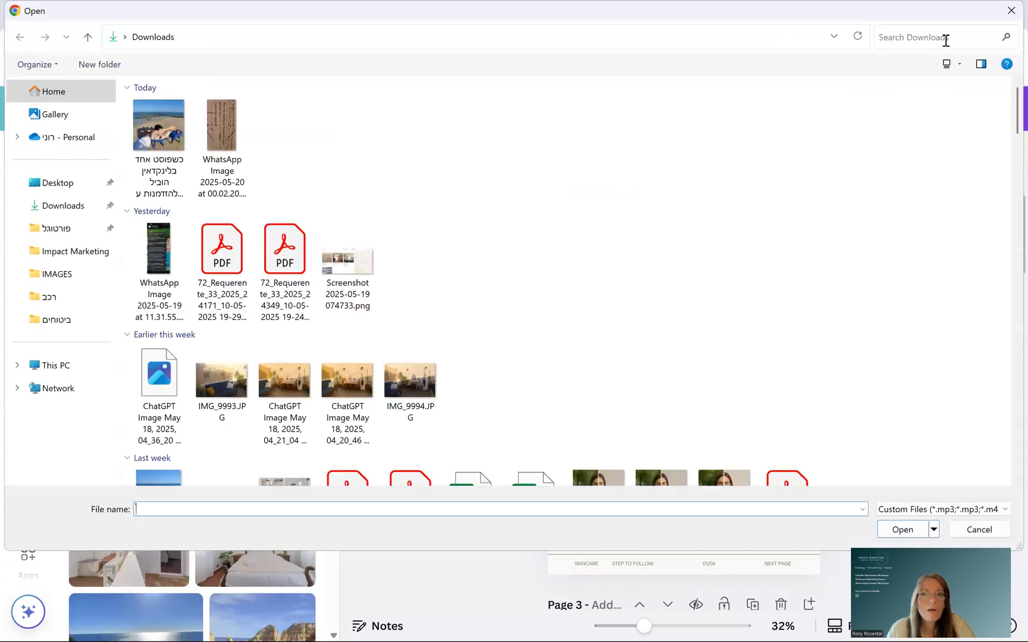
left_click(1010, 11)
scroll(35, 464, "down", 5)
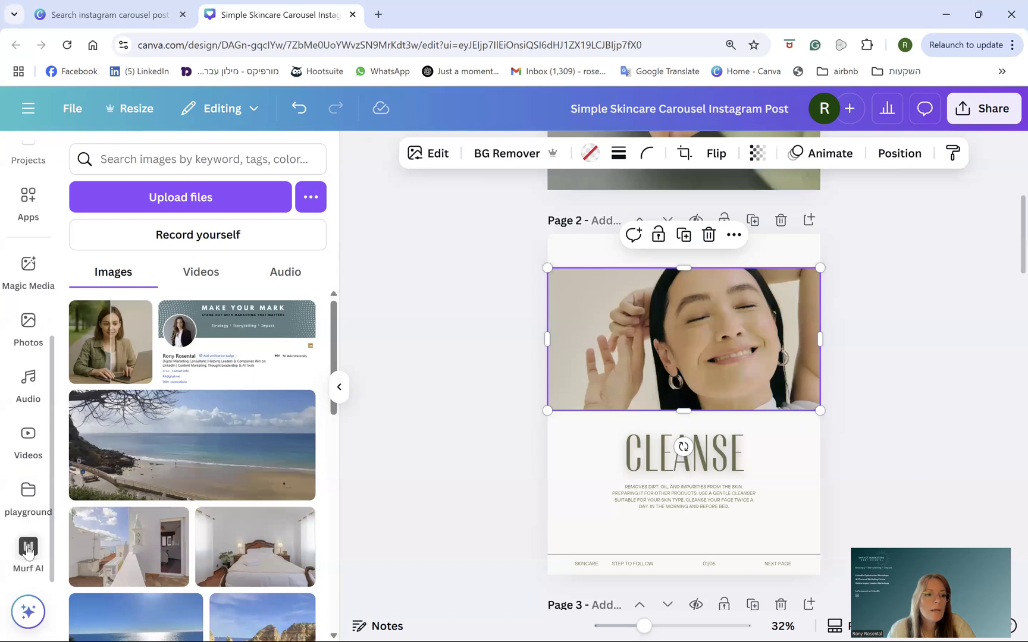
- Search stock photos for 'SLEEPING' and drop the sleeping-woman image onto the page 2 photo
left_click(28, 324)
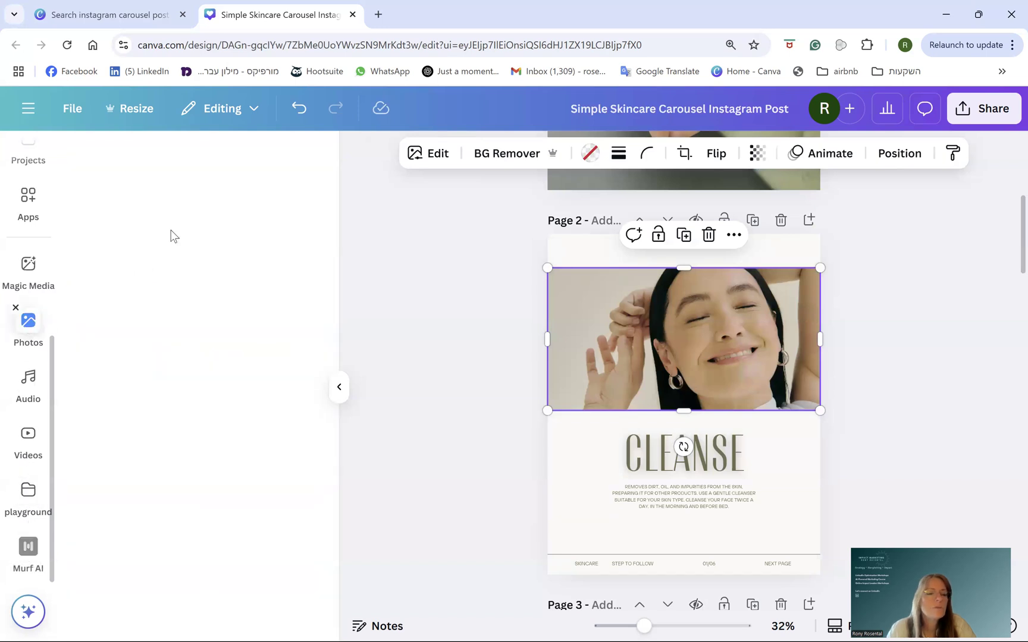
left_click(183, 158)
type("HAPP")
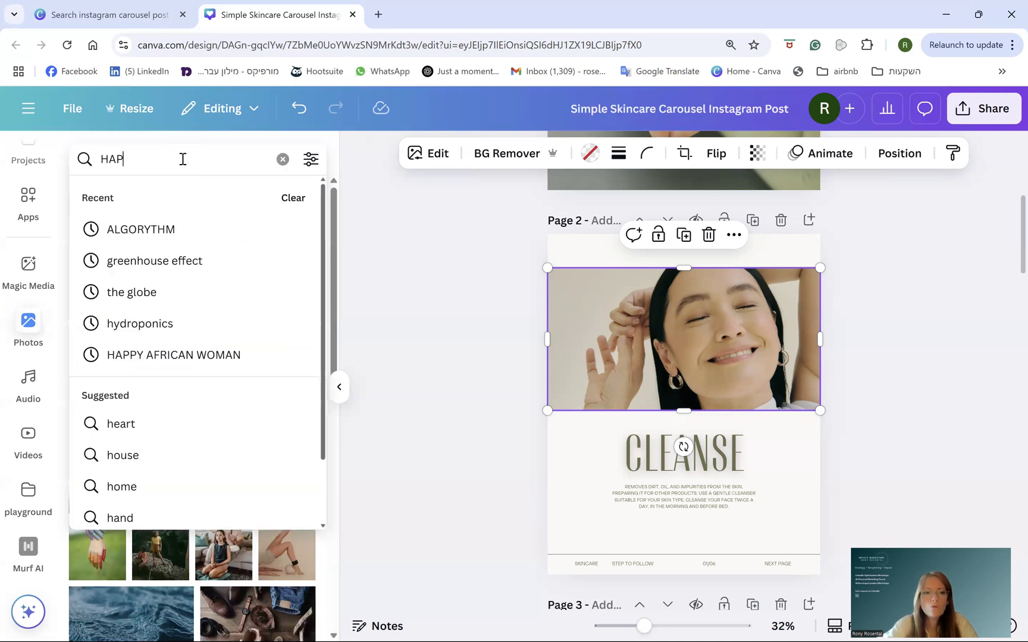
key("BackSpace")
key("BackSpace")
key("BackSpace")
key("BackSpace")
type("SUEEPING")
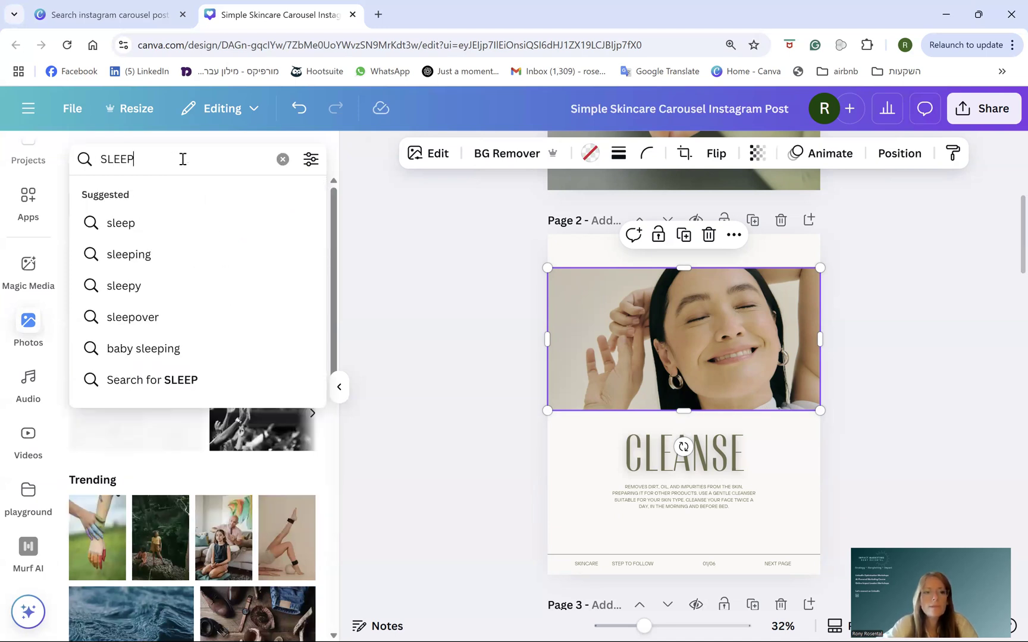
key("Return")
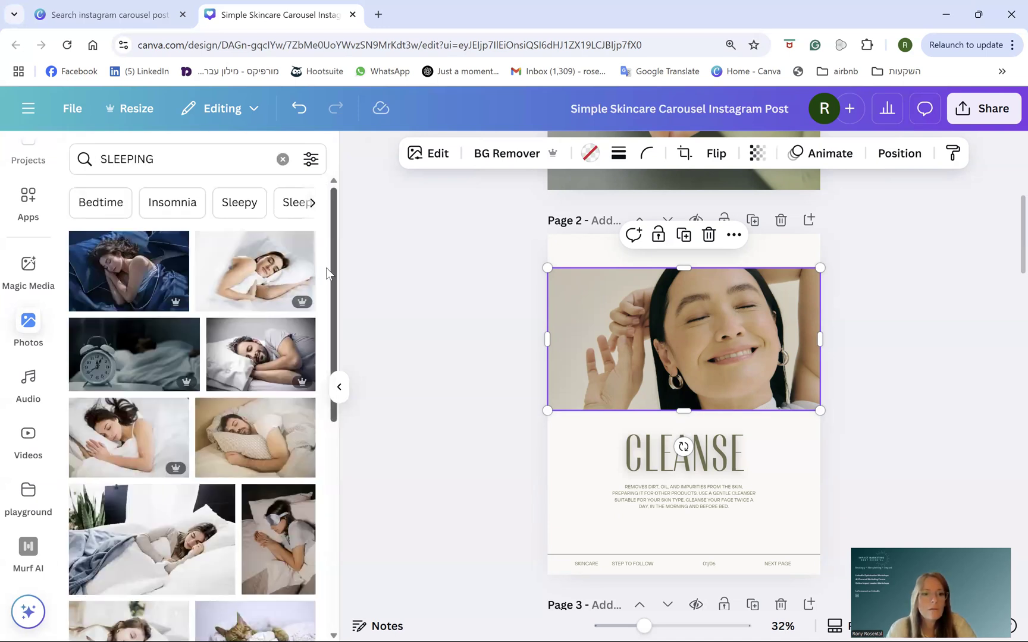
left_click_drag(255, 271, 703, 319)
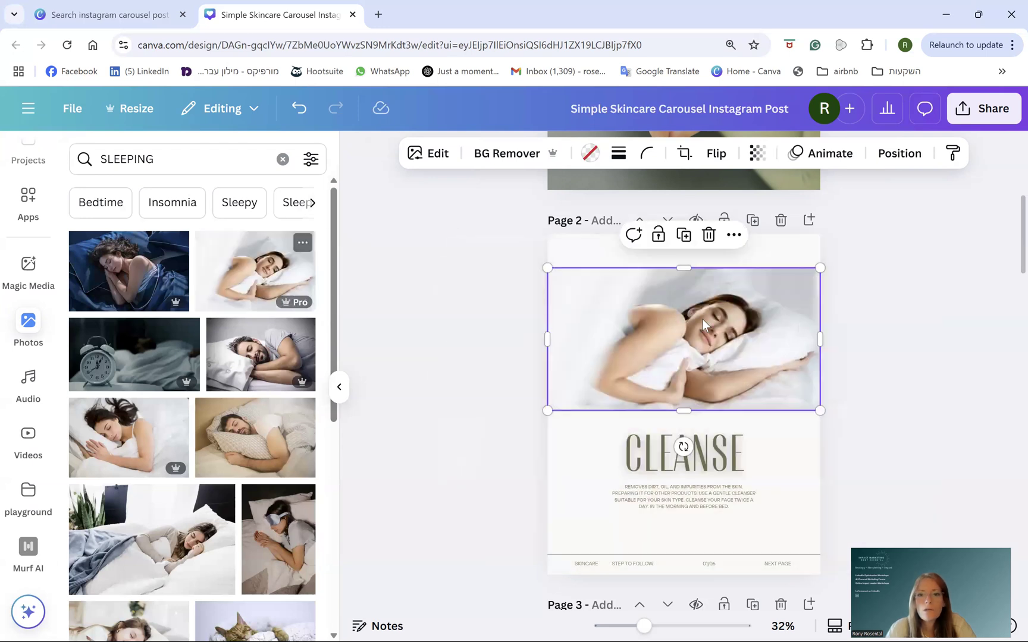
left_click(904, 320)
left_click(681, 238)
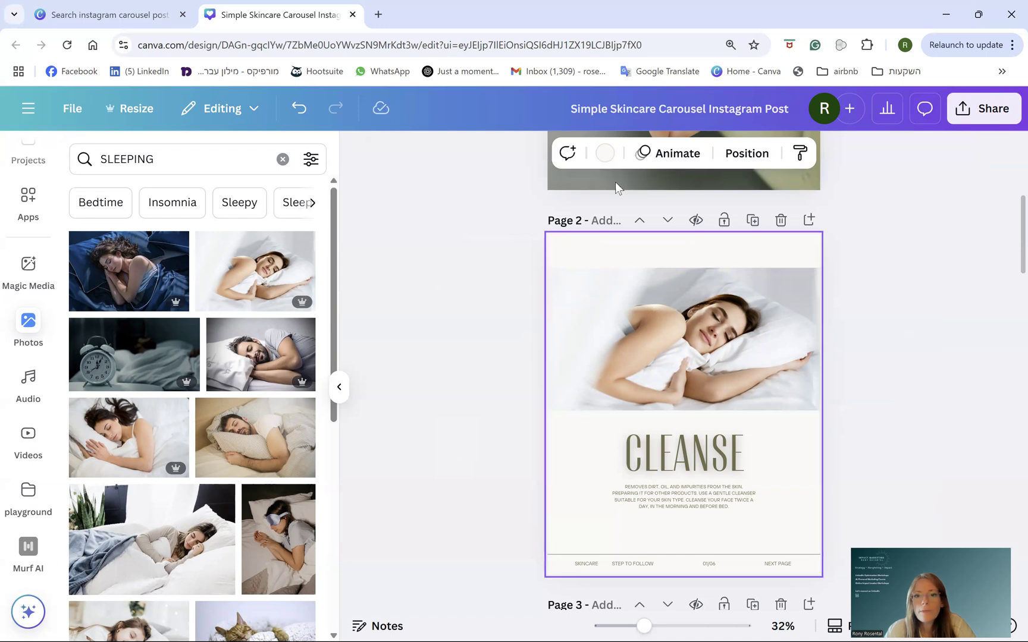
- Set page 2's background colour to beige after trying olive
left_click(605, 156)
left_click(213, 272)
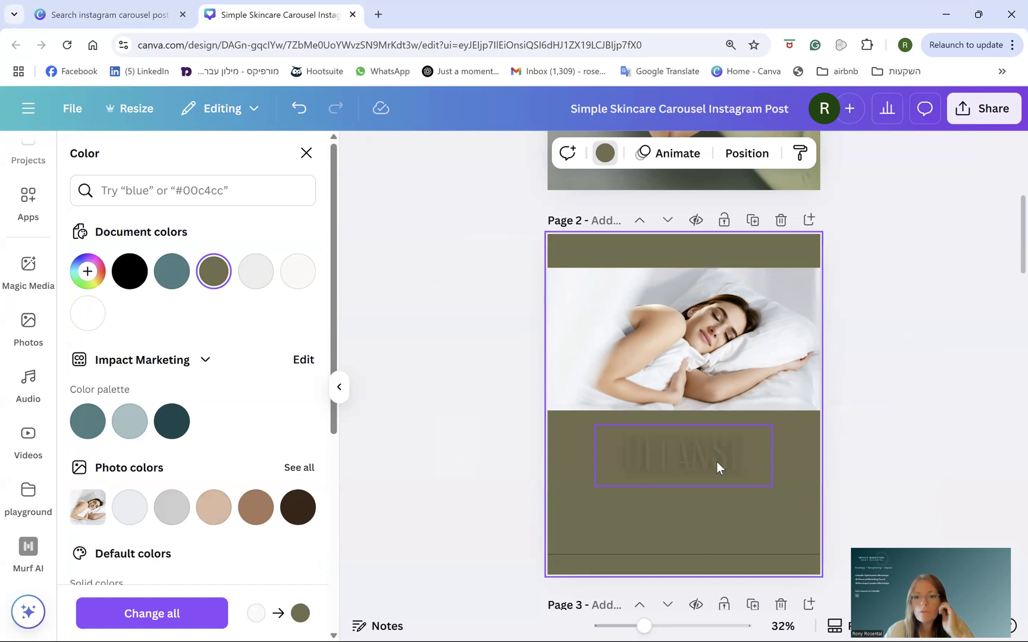
left_click(212, 511)
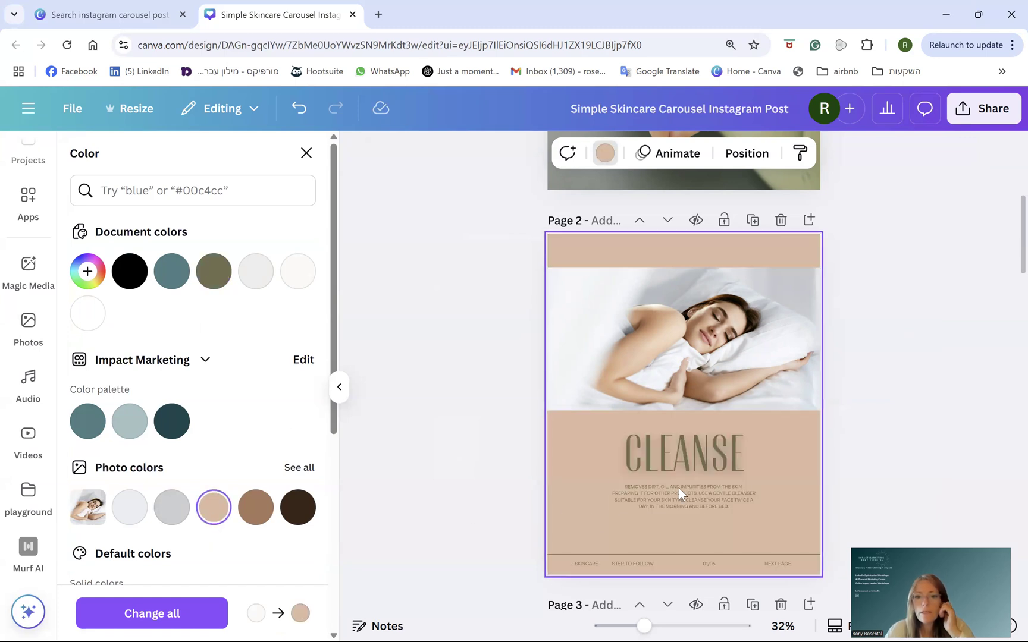
- Scroll down to page 7 and select the '4 STEPS TO FLAWLESS SKIN' title
scroll(767, 500, "down", 5)
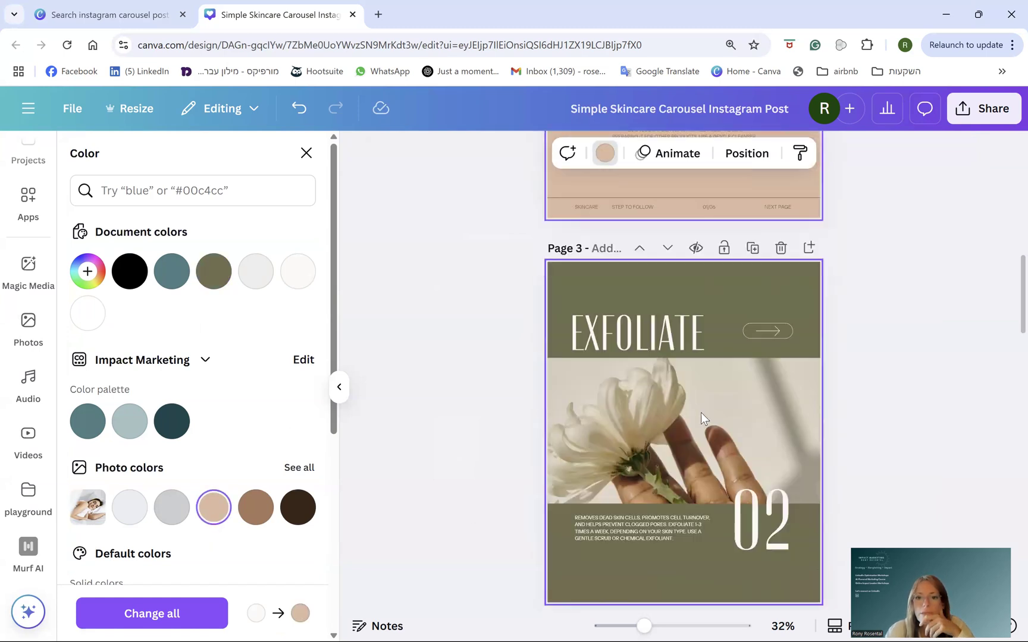
scroll(607, 488, "down", 4)
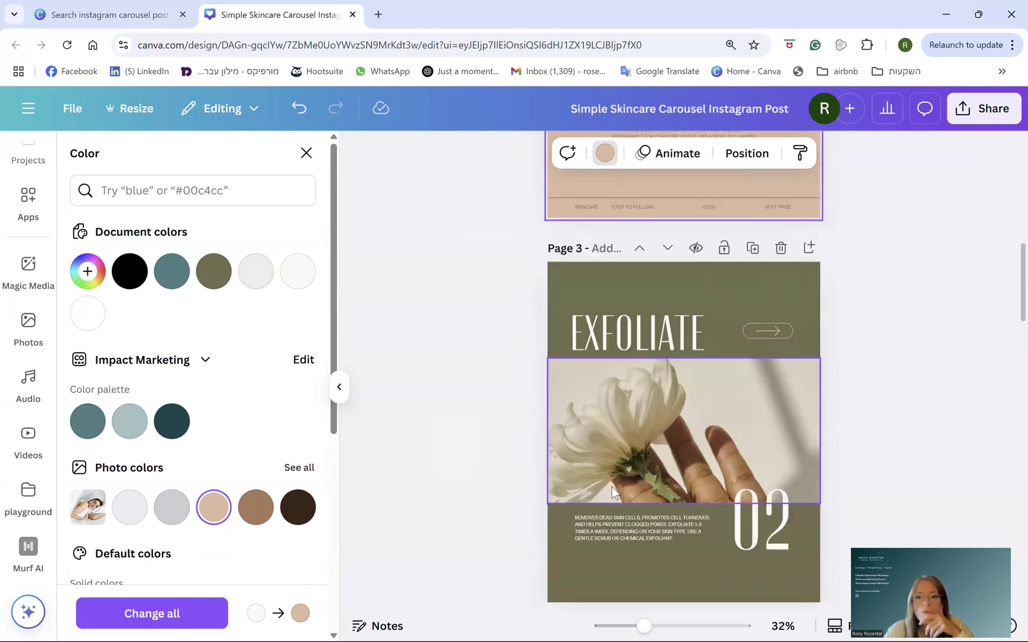
scroll(685, 513, "down", 5)
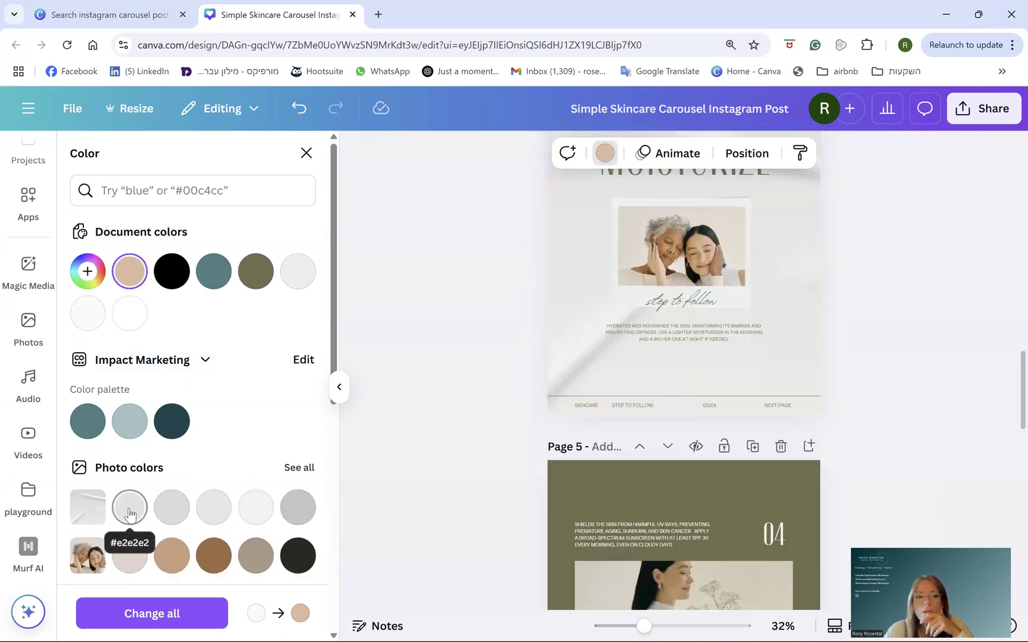
scroll(608, 535, "down", 3)
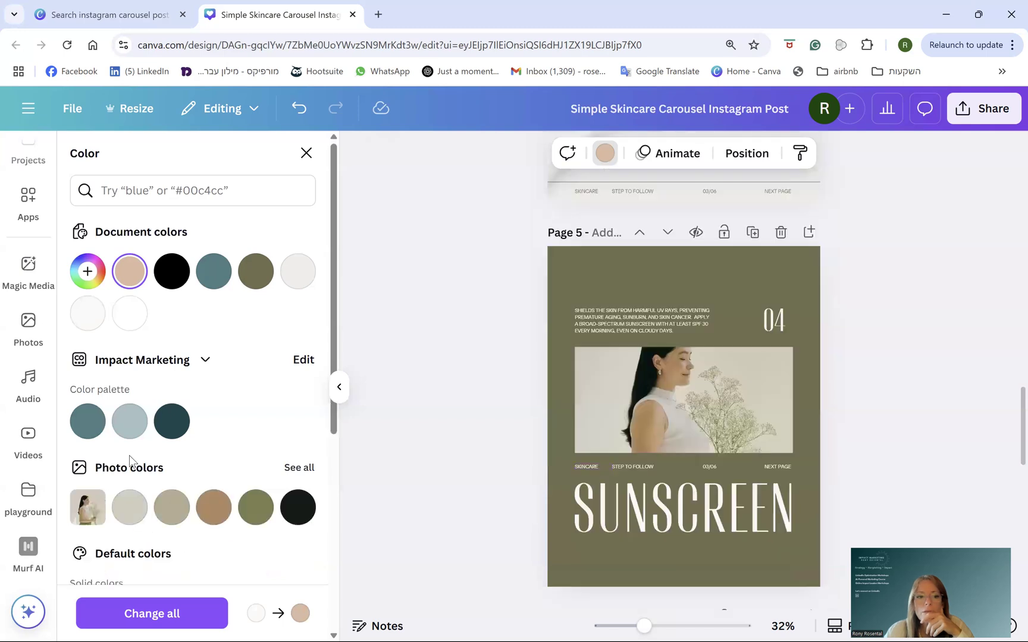
scroll(646, 478, "down", 8)
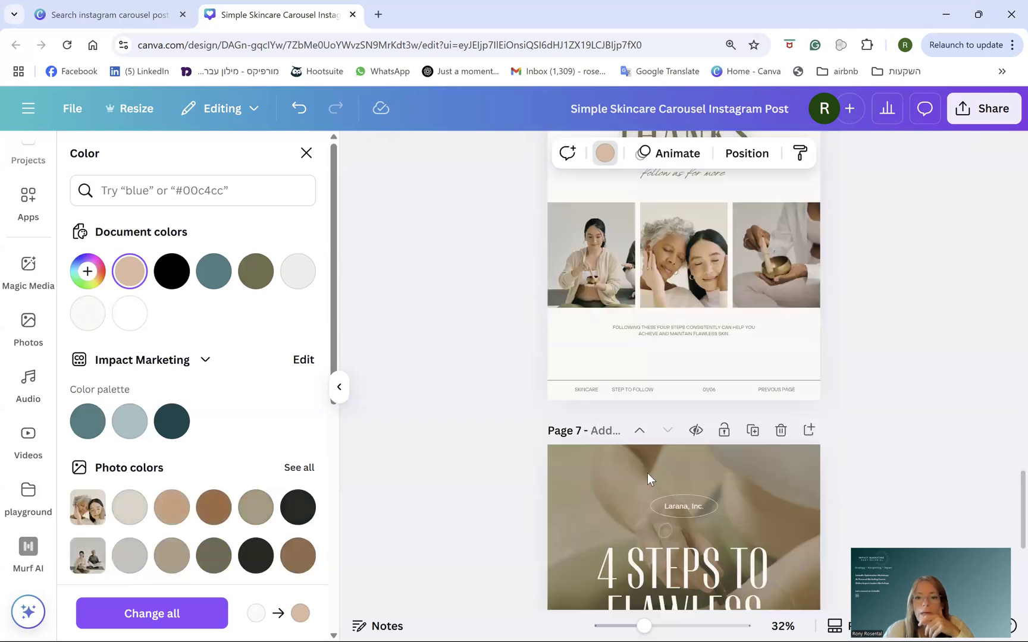
scroll(647, 473, "down", 3)
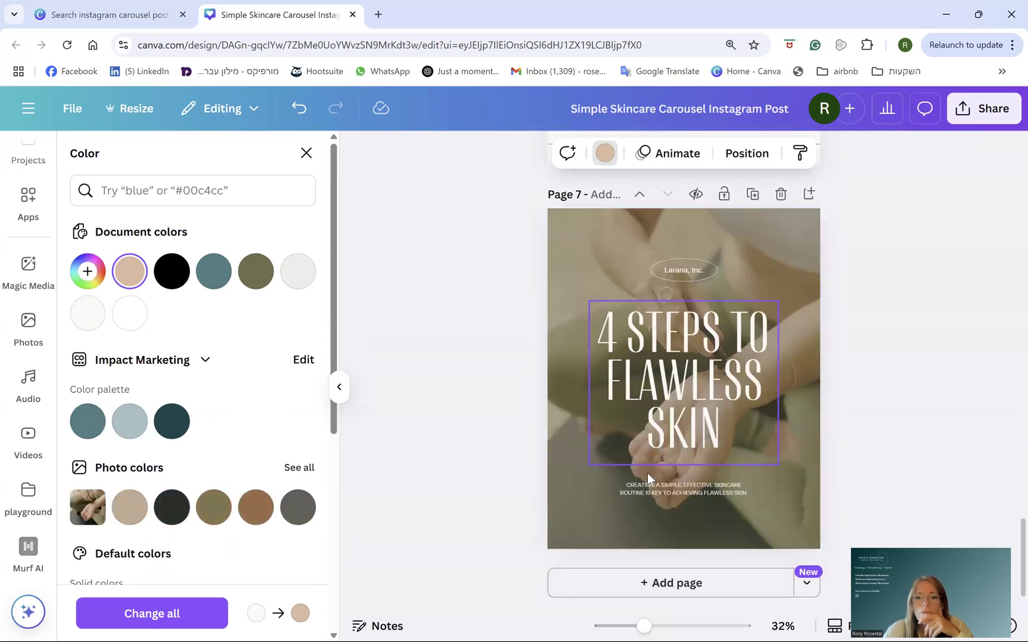
left_click(701, 369)
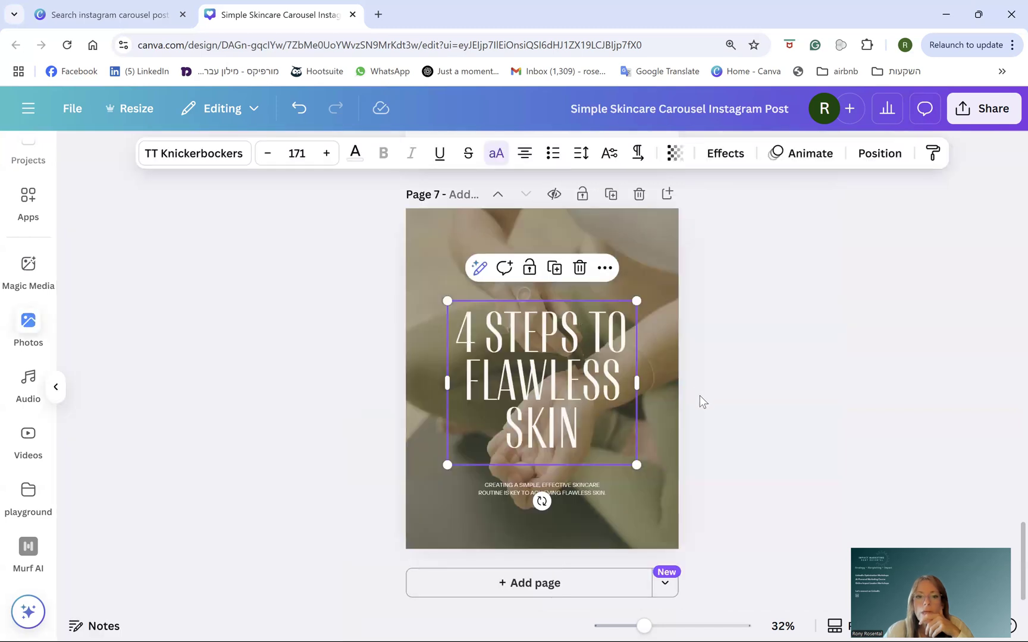